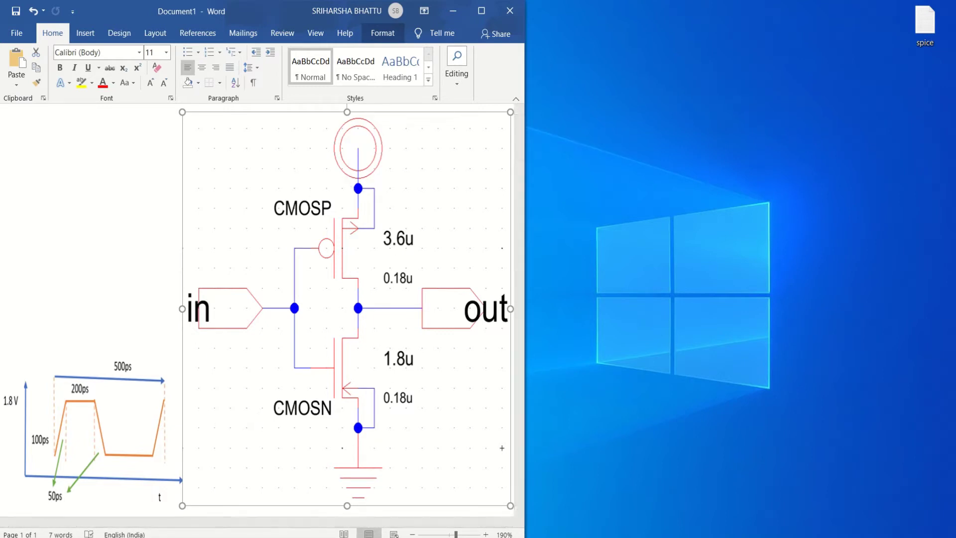
# Bring up the netlist in Notepad and highlight its title line
pyautogui.click(262, 501)
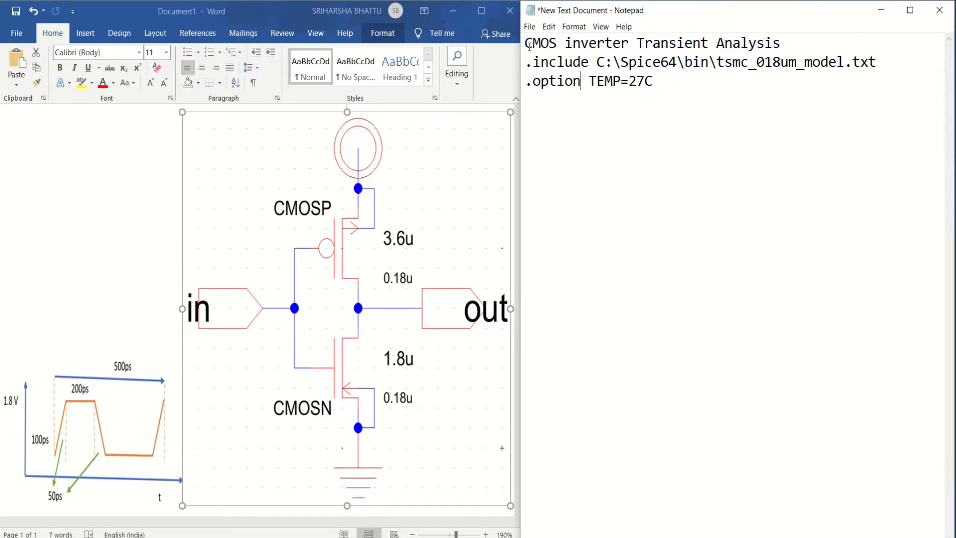
pyautogui.moveTo(529, 46); pyautogui.dragTo(797, 44)
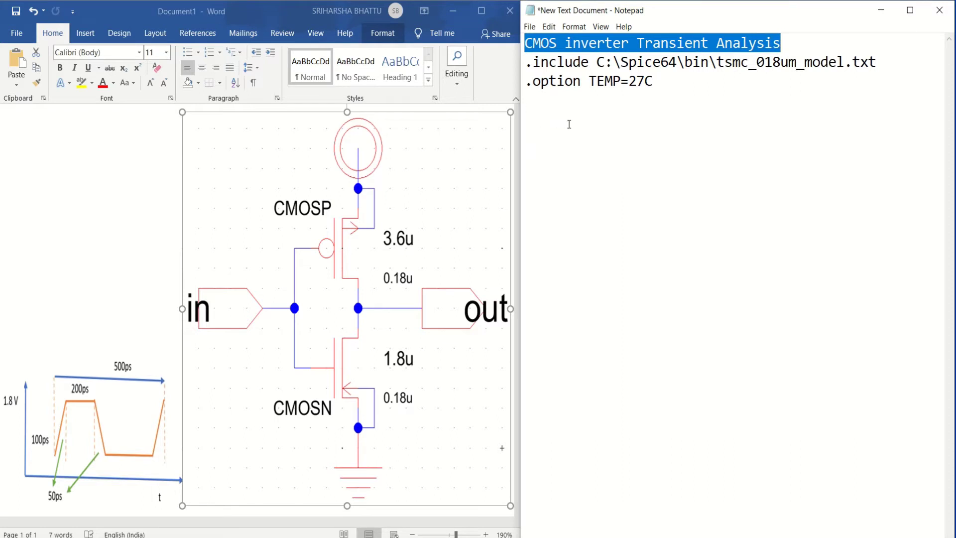
pyautogui.moveTo(789, 44)
pyautogui.mouseDown()
pyautogui.moveTo(524, 45)
pyautogui.moveTo(688, 66)
pyautogui.moveTo(886, 66)
pyautogui.moveTo(860, 77)
pyautogui.mouseUp()
pyautogui.click(527, 65)
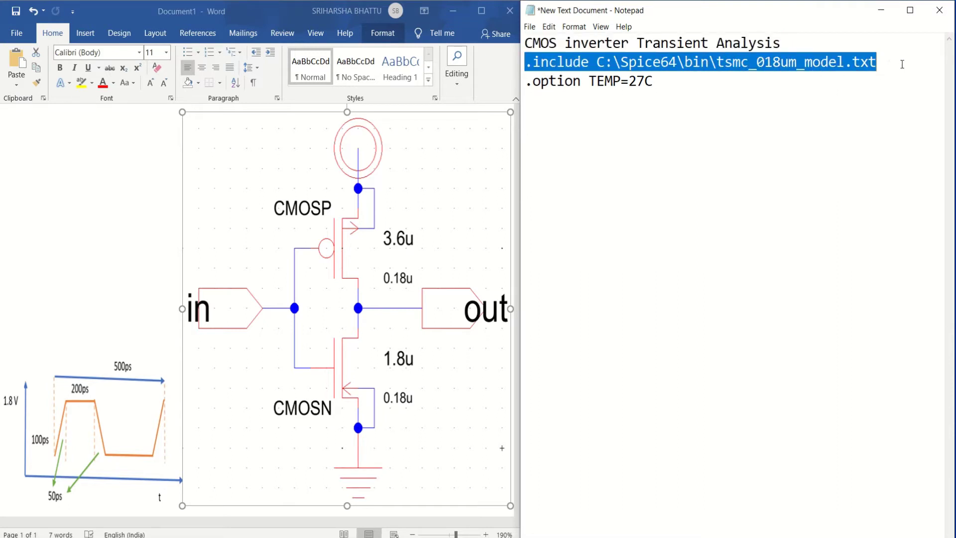
# Highlight the model file tsmc_018um_model.txt and the TEMP=27C option line
pyautogui.click(870, 63)
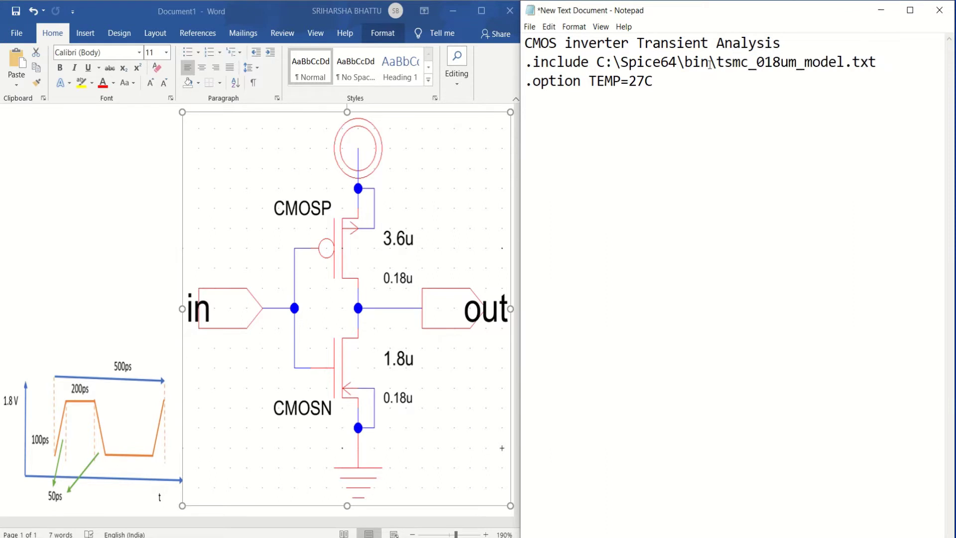
pyautogui.moveTo(718, 59); pyautogui.dragTo(885, 59)
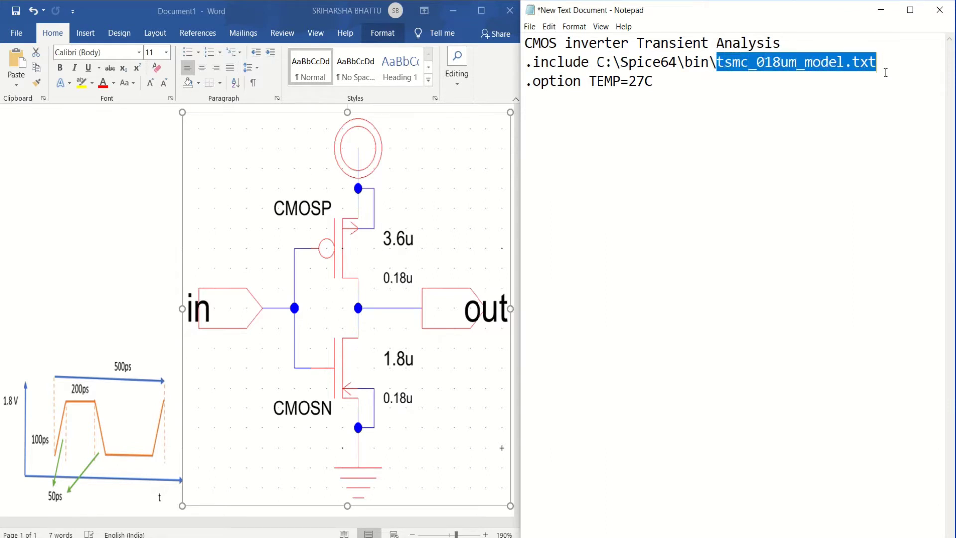
pyautogui.click(887, 73)
pyautogui.moveTo(527, 84)
pyautogui.mouseDown()
pyautogui.moveTo(656, 82)
pyautogui.moveTo(526, 84)
pyautogui.mouseUp()
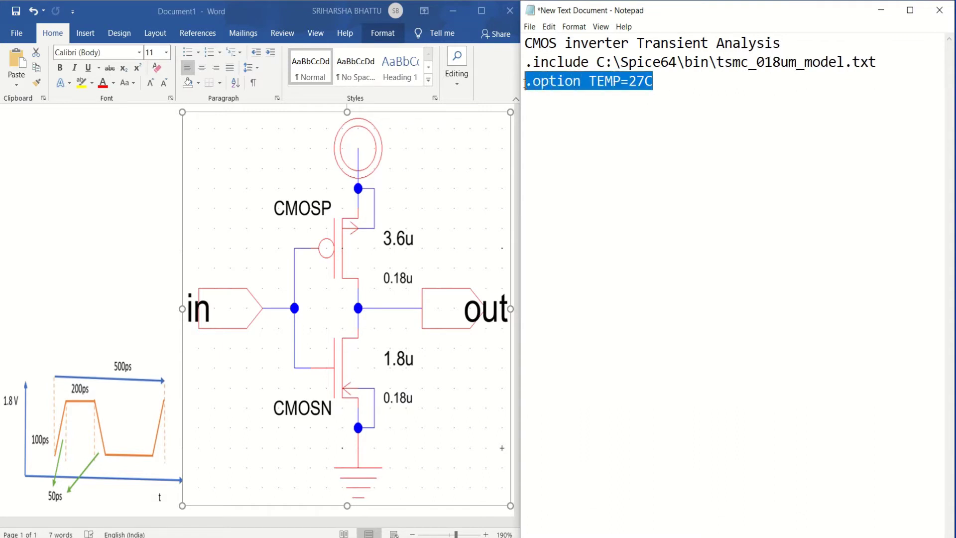
pyautogui.click(661, 89)
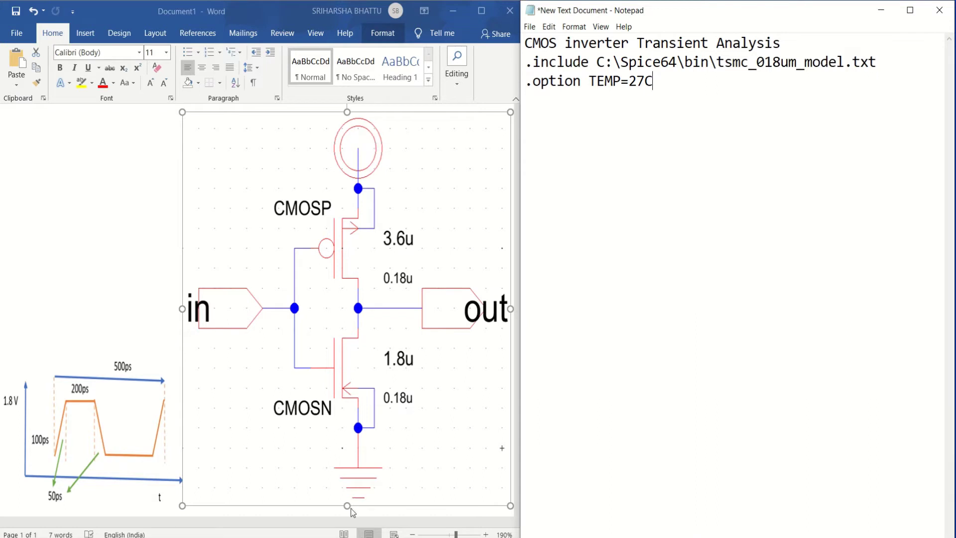
# Add vpower vdd 0 1.8 and vgnd vss 0 0 below the temperature option line
pyautogui.click(568, 126)
pyautogui.click(658, 82)
pyautogui.press('Return')
pyautogui.write('v')
pyautogui.write('power ')
pyautogui.write('v')
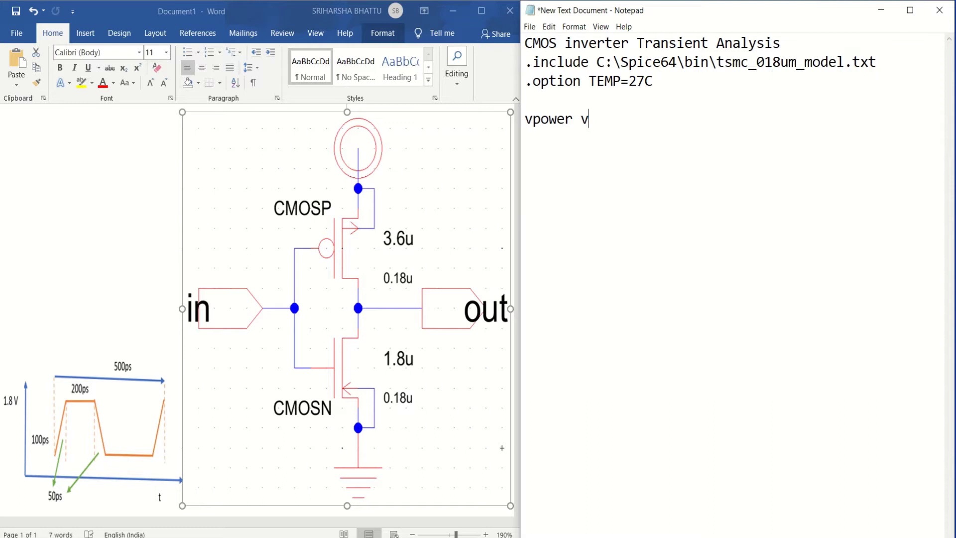
pyautogui.write('dd ')
pyautogui.write('0 ')
pyautogui.write('1.')
pyautogui.write('8')
pyautogui.press('Return')
pyautogui.write('v')
pyautogui.write('gnd ')
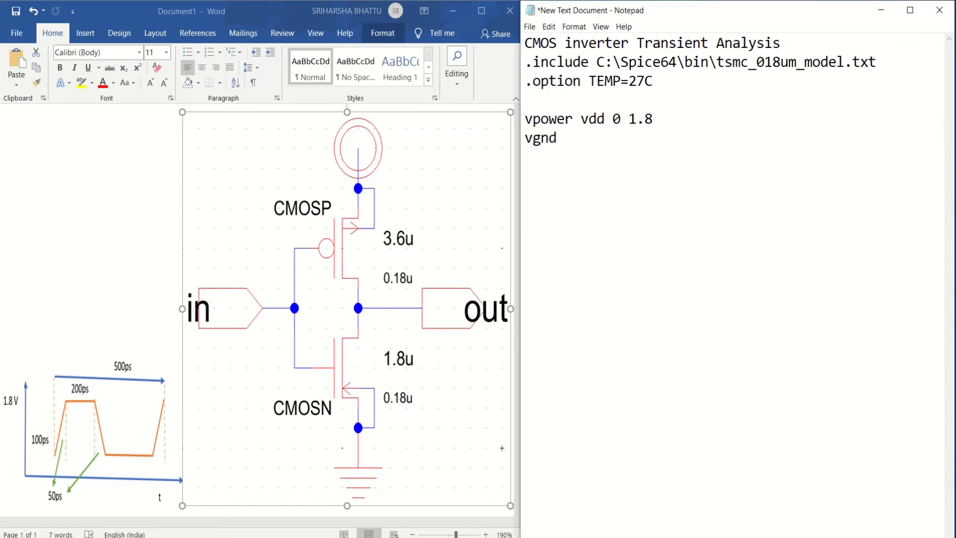
pyautogui.write('vss ')
pyautogui.write('0 ')
pyautogui.write('0')
pyautogui.click(582, 188)
pyautogui.write('M')
pyautogui.write('Po')
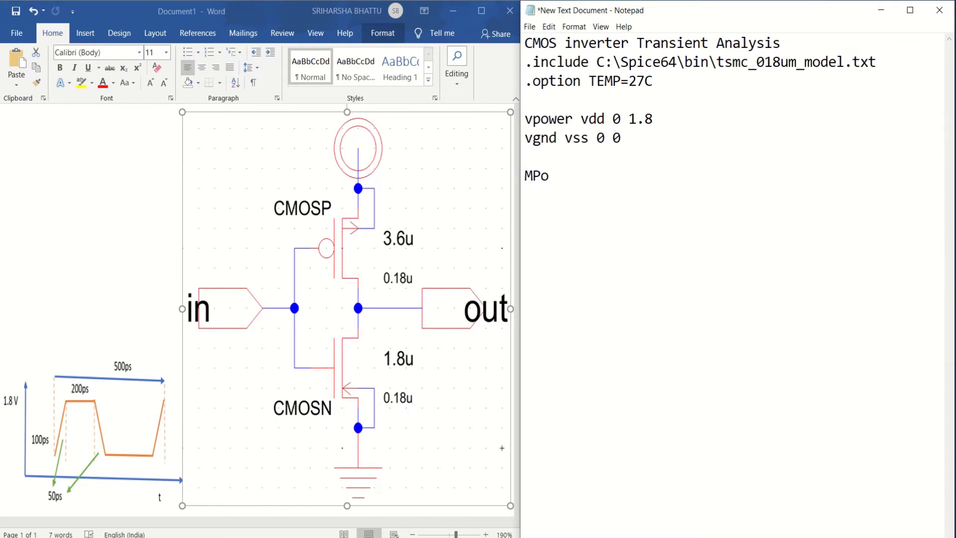
# Complete the line MP0 out in vdd vdd CMOSP W=3.6u L=0.18u, correcting typos
pyautogui.press('BackSpace')
pyautogui.write('0')
pyautogui.write('out ')
pyautogui.write('in ')
pyautogui.write('vdd ')
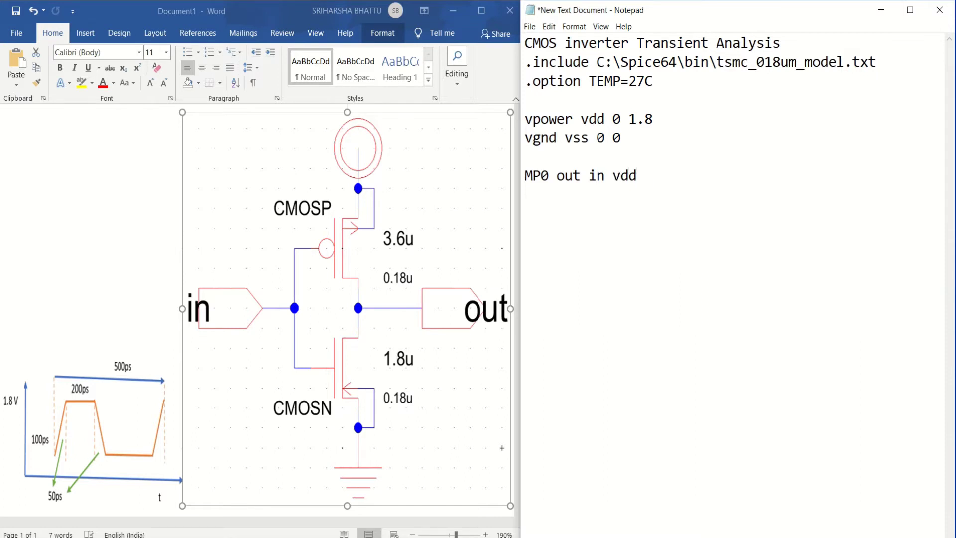
pyautogui.write('vdd ')
pyautogui.write('CMOS')
pyautogui.write('P')
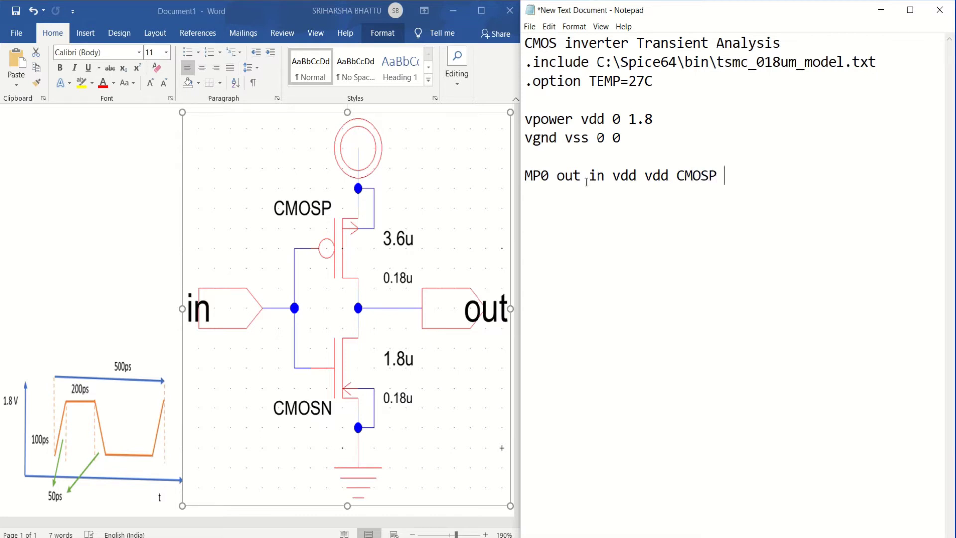
pyautogui.moveTo(725, 62); pyautogui.dragTo(813, 63)
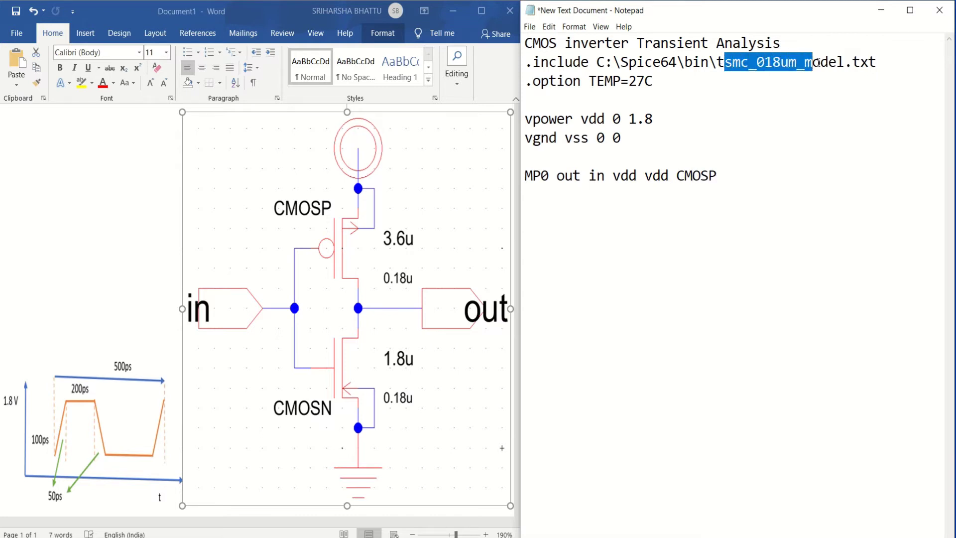
pyautogui.click(740, 177)
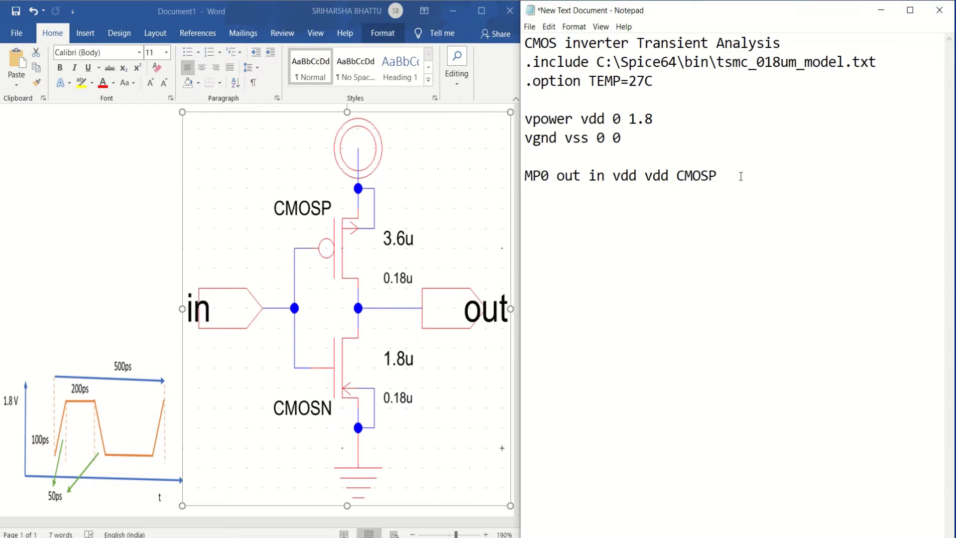
pyautogui.write('W=')
pyautogui.write('3.')
pyautogui.write('6u ')
pyautogui.write('L=')
pyautogui.write('0/1')
pyautogui.write('8u')
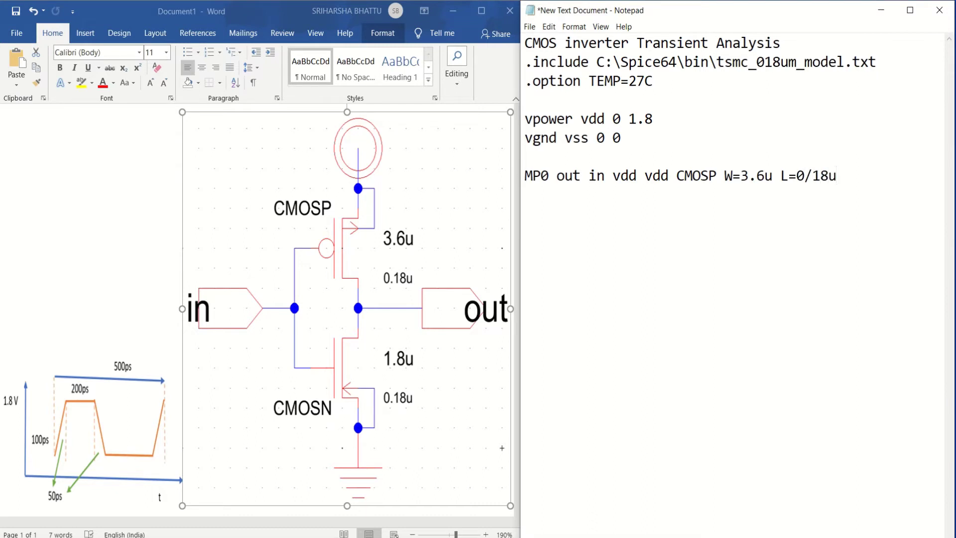
pyautogui.press('BackSpace')
pyautogui.press('BackSpace')
pyautogui.press('BackSpace')
pyautogui.press('BackSpace')
pyautogui.write('.')
pyautogui.write('1')
pyautogui.write('8u')
# Add MN0 out vss vss CMOSN W=1.8u L=0.18u on a new line below MP0
pyautogui.press('Return')
pyautogui.write('MN')
pyautogui.write('0')
pyautogui.write(' out')
pyautogui.write('v')
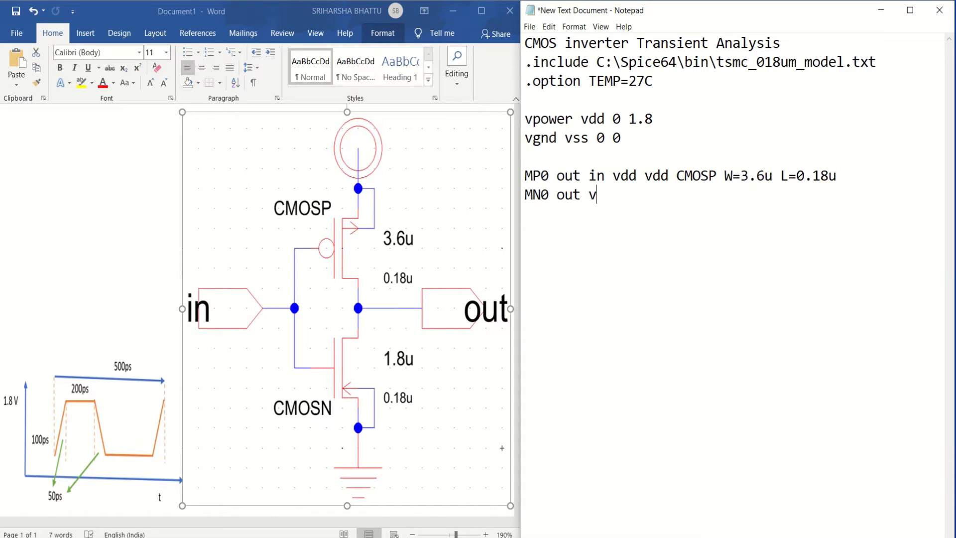
pyautogui.write('ss ')
pyautogui.write('vss ')
pyautogui.write('CMOSN')
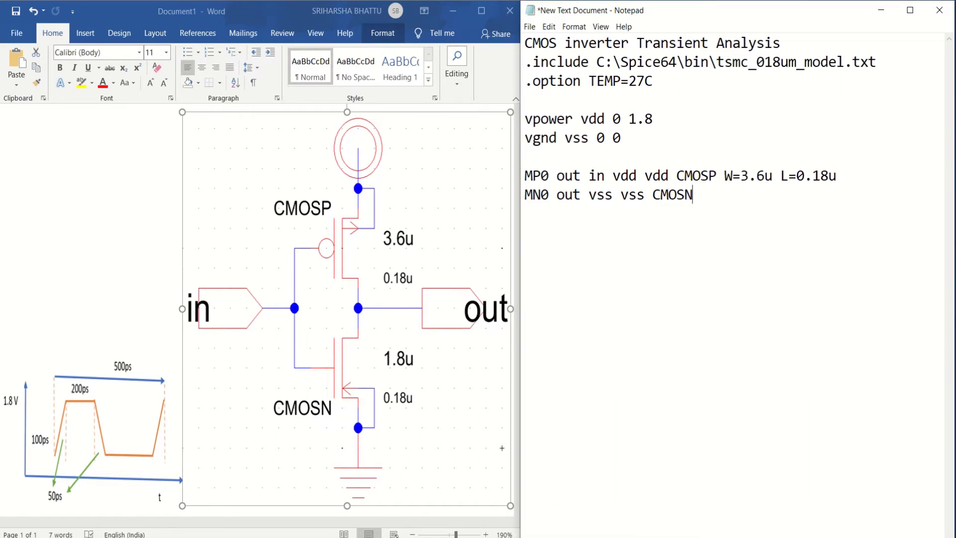
pyautogui.write(' W')
pyautogui.write('=1')
pyautogui.write('.8u ')
pyautogui.write('L')
pyautogui.write('=0')
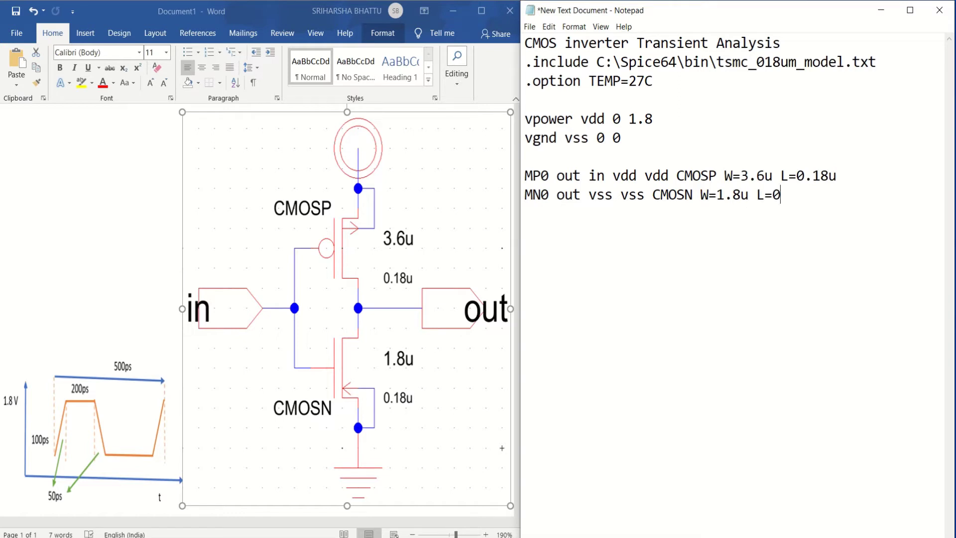
pyautogui.write('.')
pyautogui.write('18u')
# Insert the in node before the first vss on MN0 and start a blank line below
pyautogui.moveTo(557, 194); pyautogui.dragTo(642, 195)
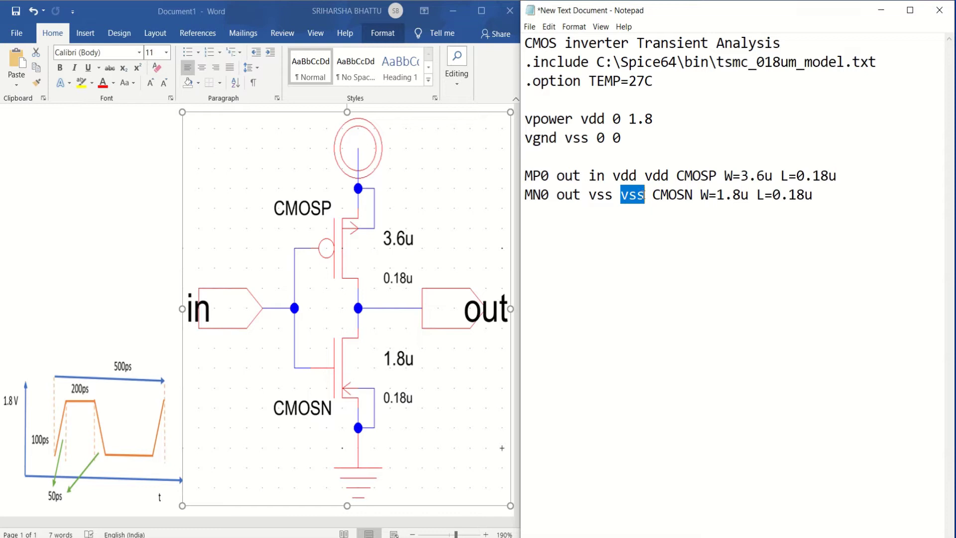
pyautogui.click(588, 195)
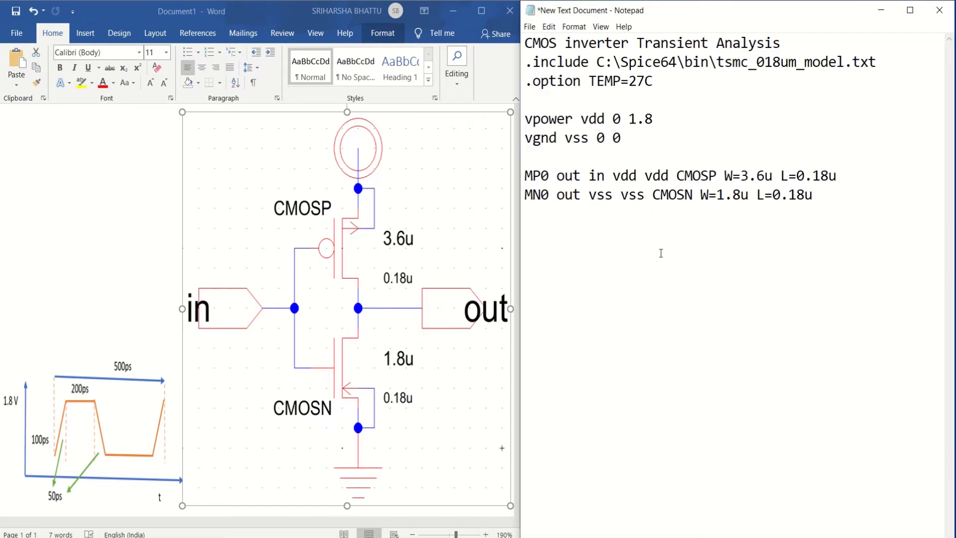
pyautogui.write('in')
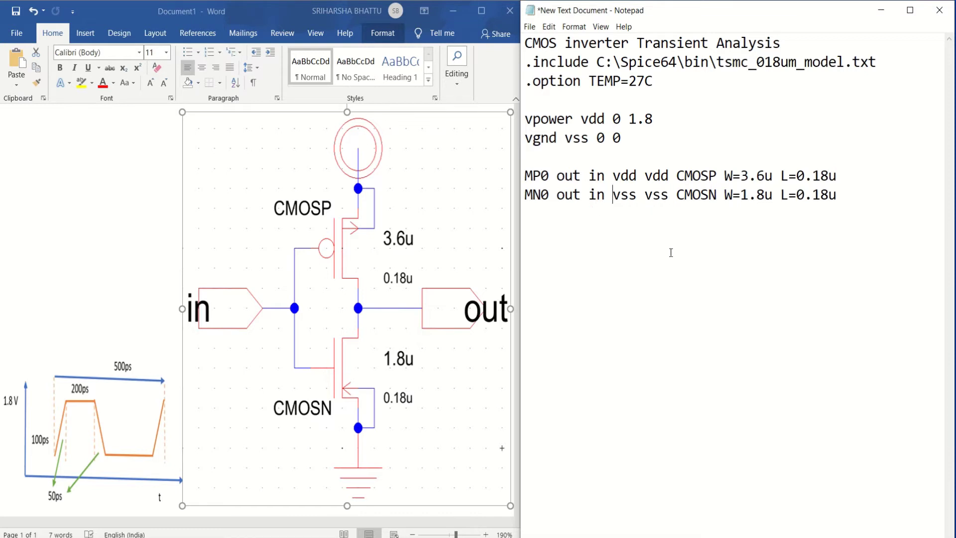
pyautogui.doubleClick(569, 195)
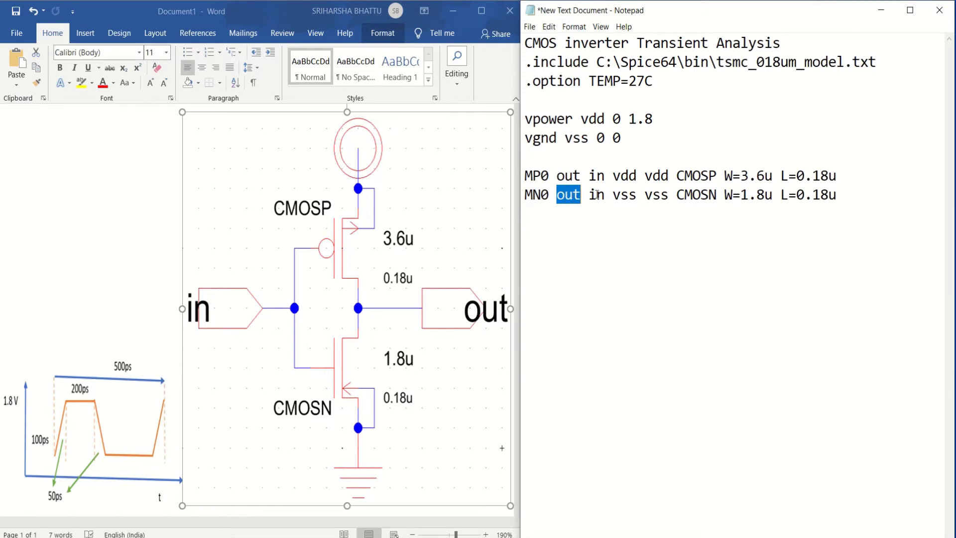
pyautogui.doubleClick(597, 195)
pyautogui.moveTo(613, 195); pyautogui.dragTo(717, 195)
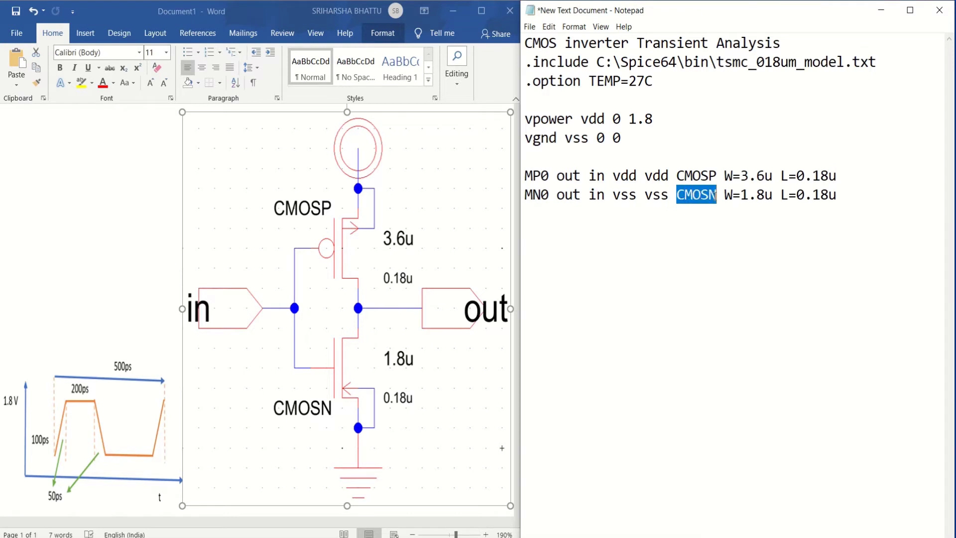
pyautogui.click(860, 198)
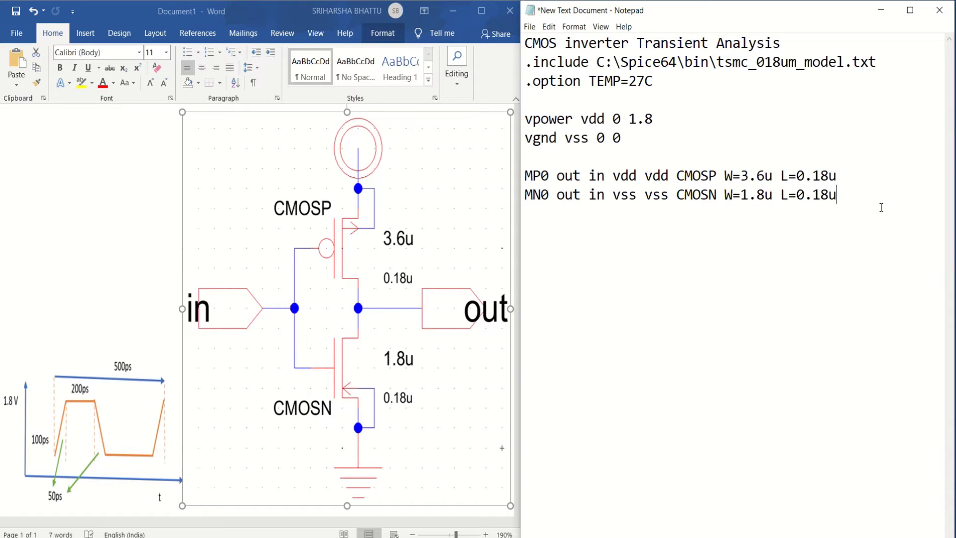
pyautogui.press('Return')
pyautogui.press('Return')
pyautogui.write('vin ')
pyautogui.write('in ')
pyautogui.write('0 pu')
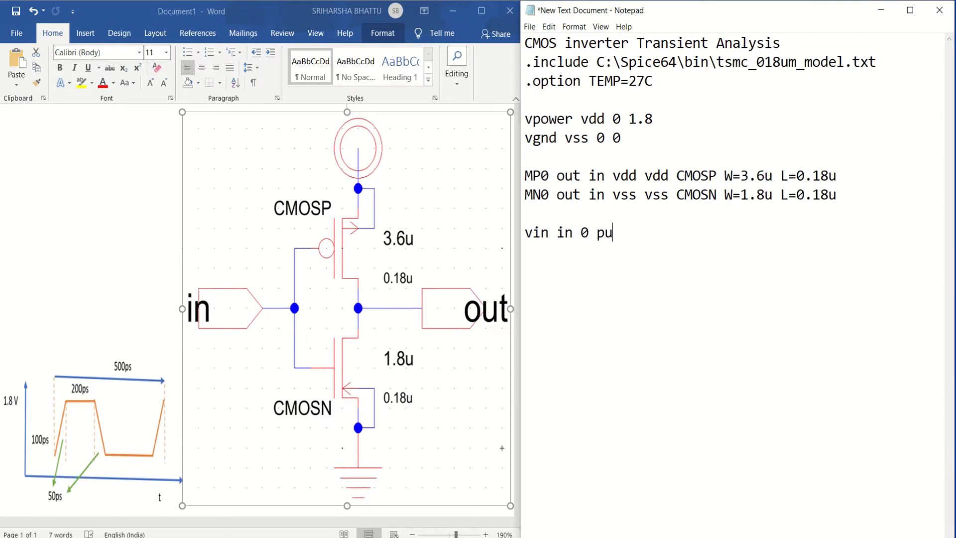
pyautogui.write('lse ')
pyautogui.write('(')
pyautogui.write('0 ')
pyautogui.write('1.')
pyautogui.write('8 ')
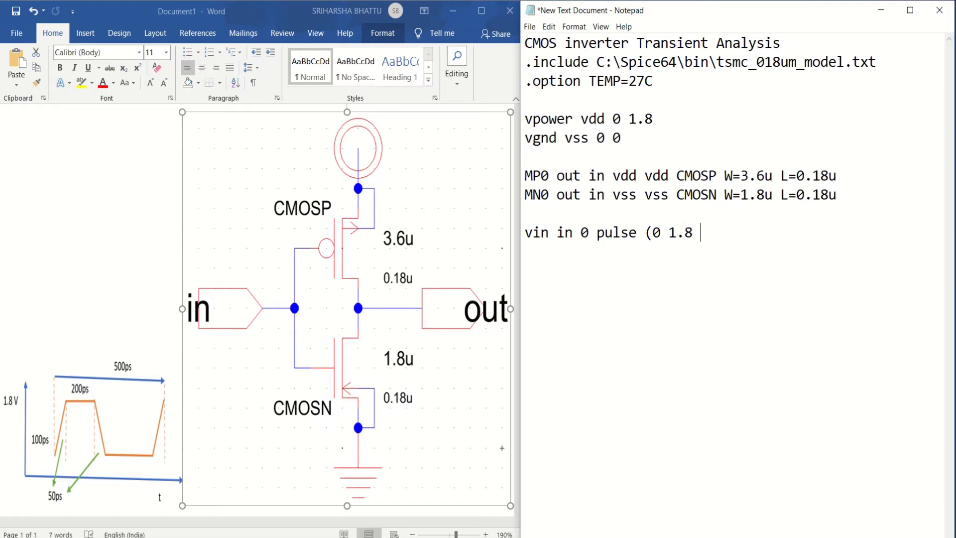
pyautogui.write('100')
pyautogui.write('p')
pyautogui.write(' 50')
pyautogui.write('p 5')
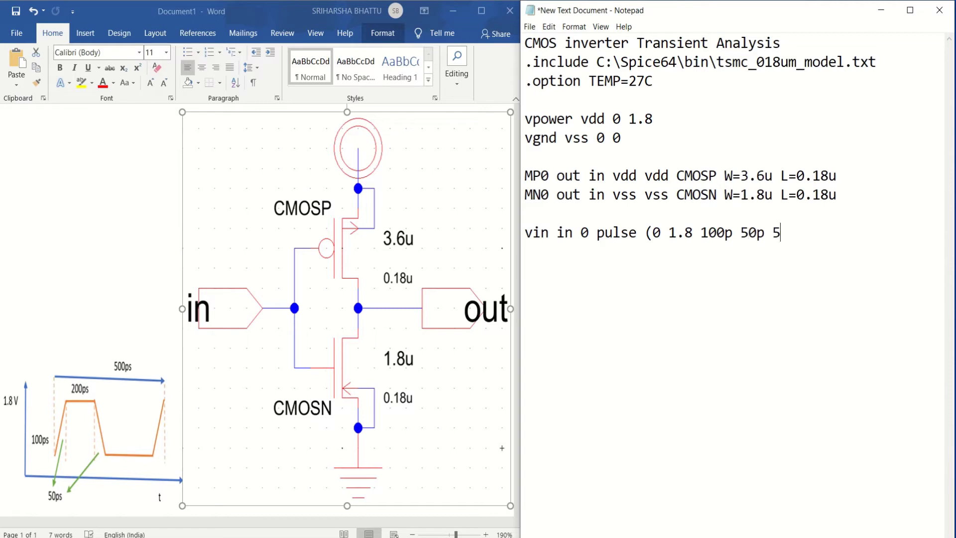
pyautogui.write('0p ')
pyautogui.write('200p ')
pyautogui.write('5')
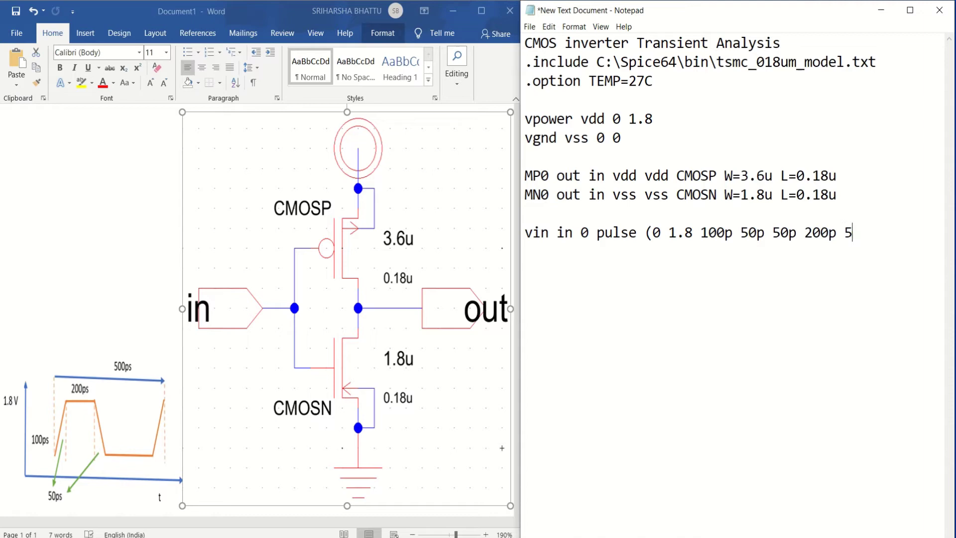
pyautogui.write('00p')
pyautogui.write(')')
# Enter vin in 0 pulse (0 1.8 100p 50p 50p 200p 500p), followed by a blank line
pyautogui.press('Return')
pyautogui.press('Return')
pyautogui.write('.tr')
pyautogui.write('an ')
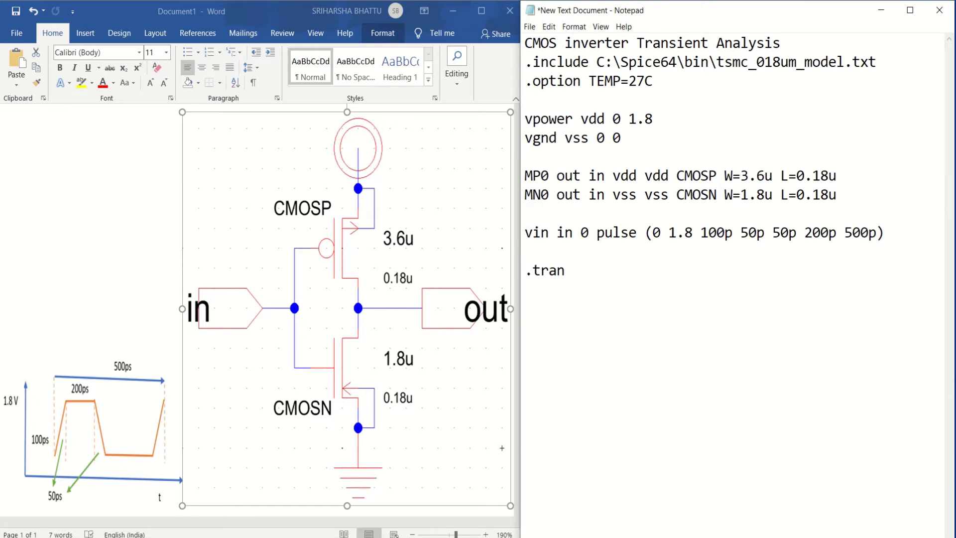
pyautogui.write('3p')
pyautogui.write(' 6')
pyautogui.write('00p')
# Write .tran 3p 600p, a control block with run and plot in out, .endc, and .end
pyautogui.press('Return')
pyautogui.write('.con')
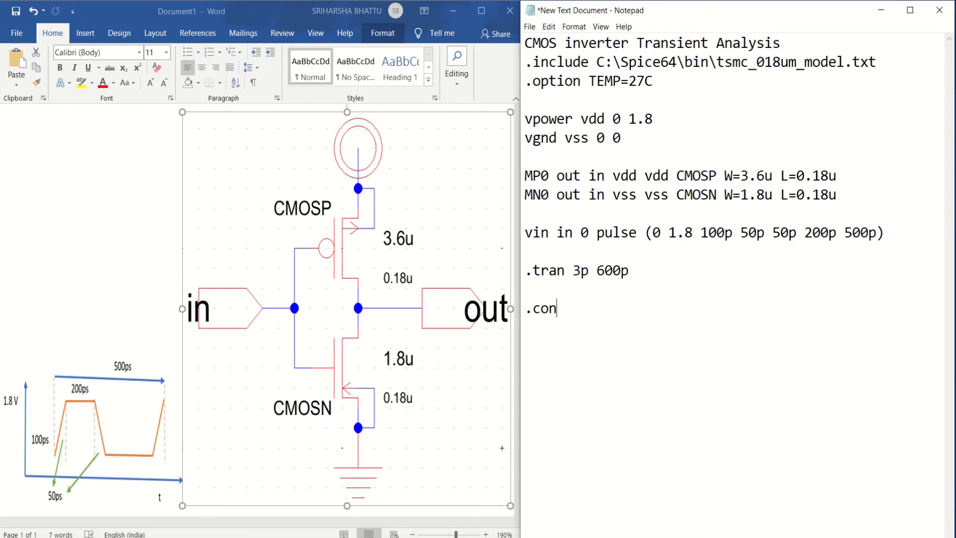
pyautogui.write('trol')
pyautogui.press('Return')
pyautogui.write('run')
pyautogui.press('Return')
pyautogui.write('plo')
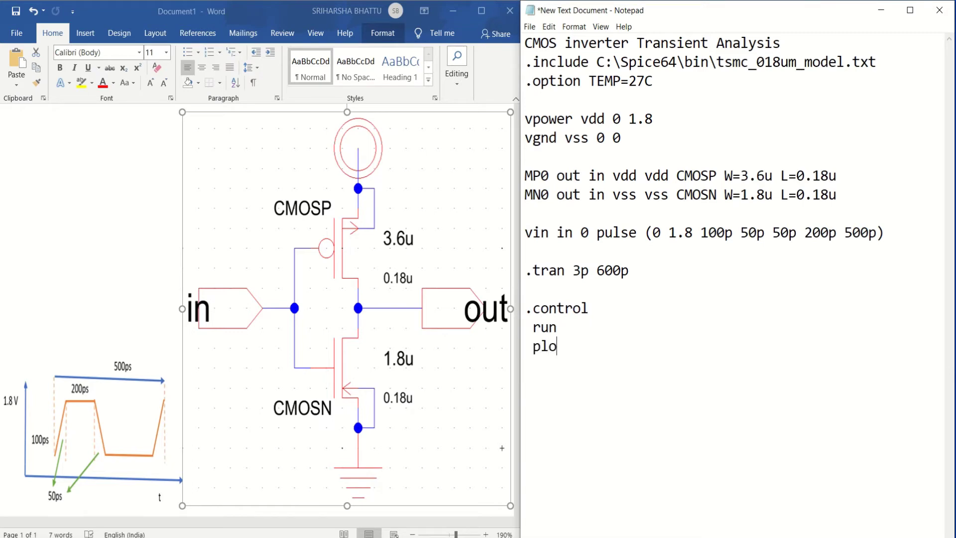
pyautogui.write('t ')
pyautogui.write('in ')
pyautogui.write('out')
pyautogui.press('BackSpace')
pyautogui.write('.e')
pyautogui.write('ndc')
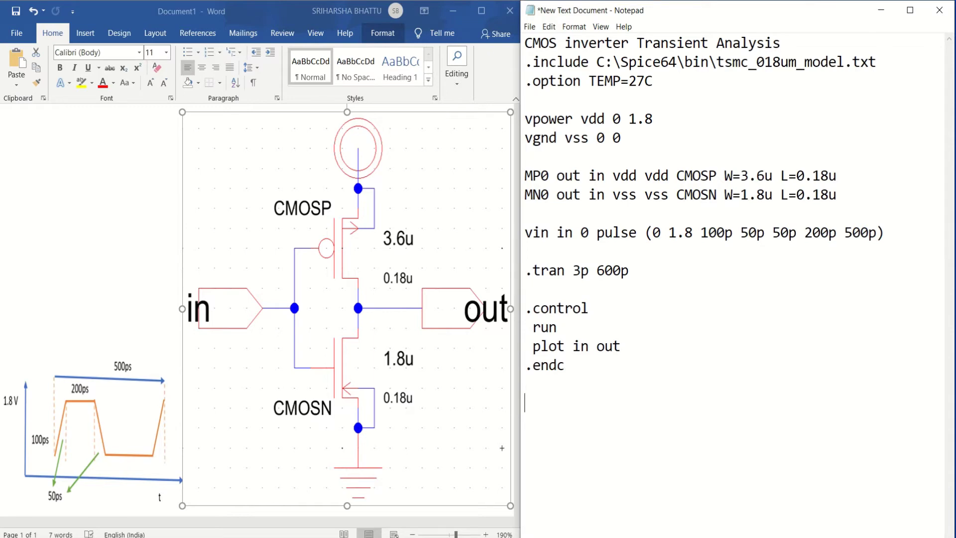
pyautogui.write('en')
pyautogui.write('d')
# In Save As, browse to C:\Spice64\bin with the file type set to All Files
pyautogui.click(530, 26)
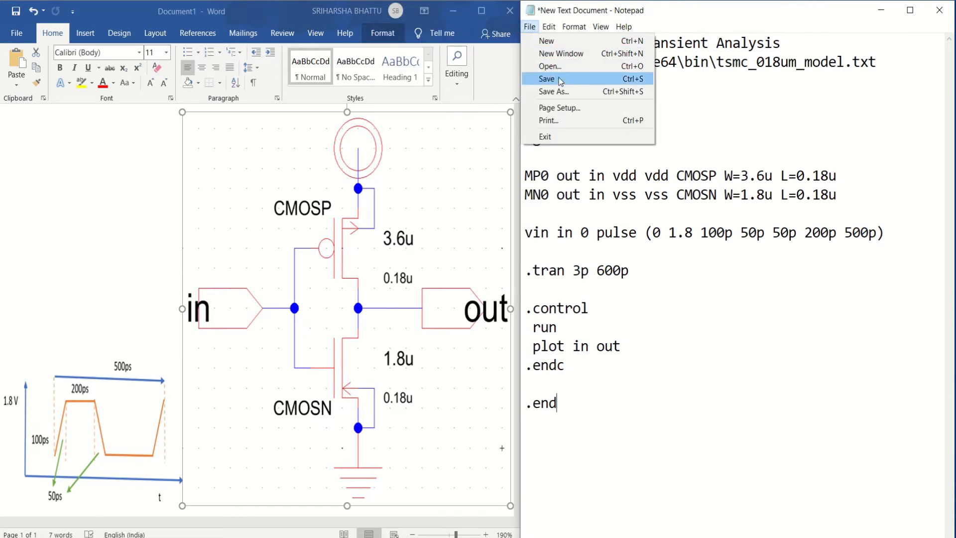
pyautogui.click(566, 90)
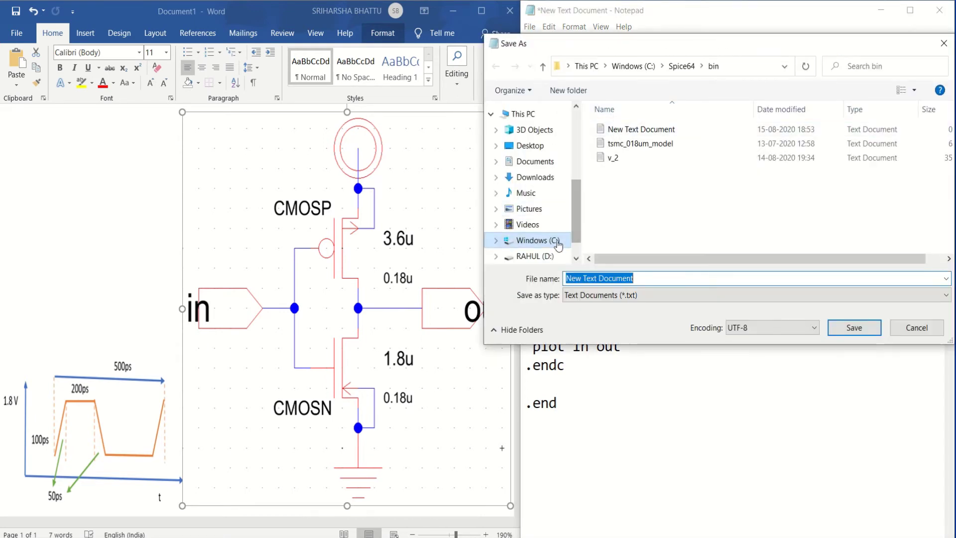
pyautogui.click(551, 240)
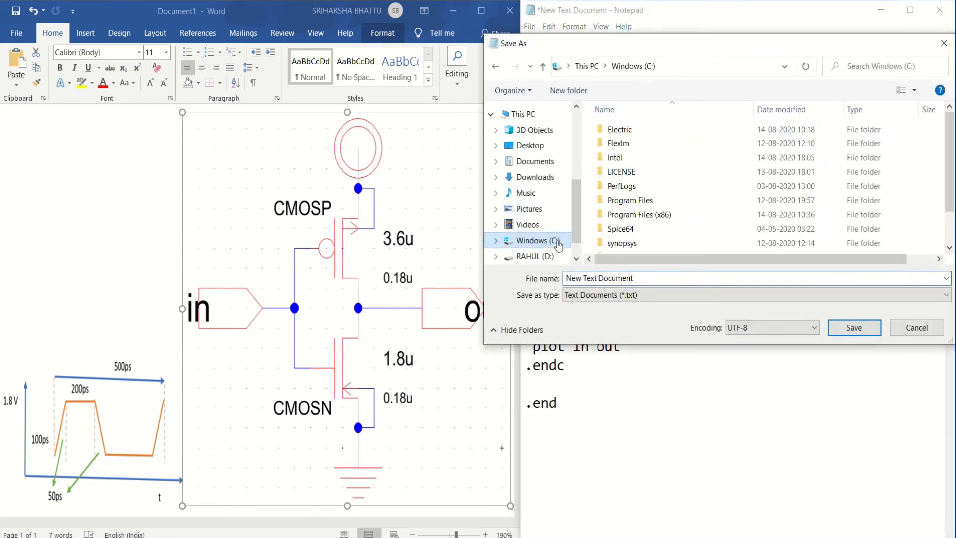
pyautogui.doubleClick(646, 228)
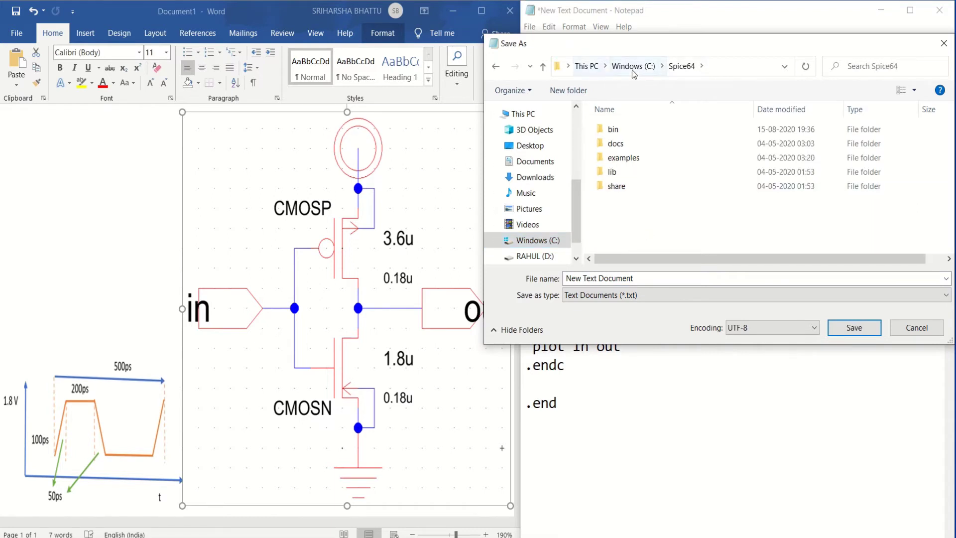
pyautogui.doubleClick(629, 130)
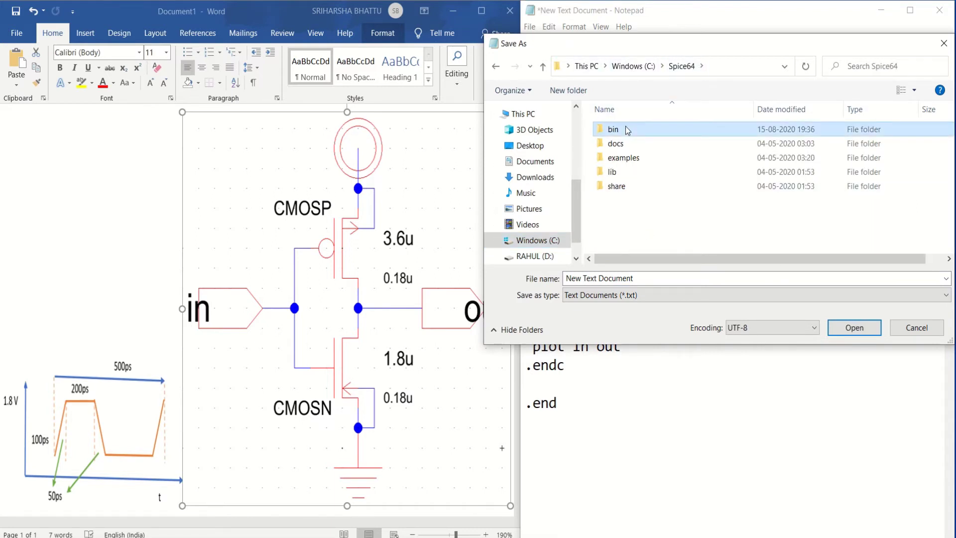
pyautogui.click(713, 297)
pyautogui.click(686, 319)
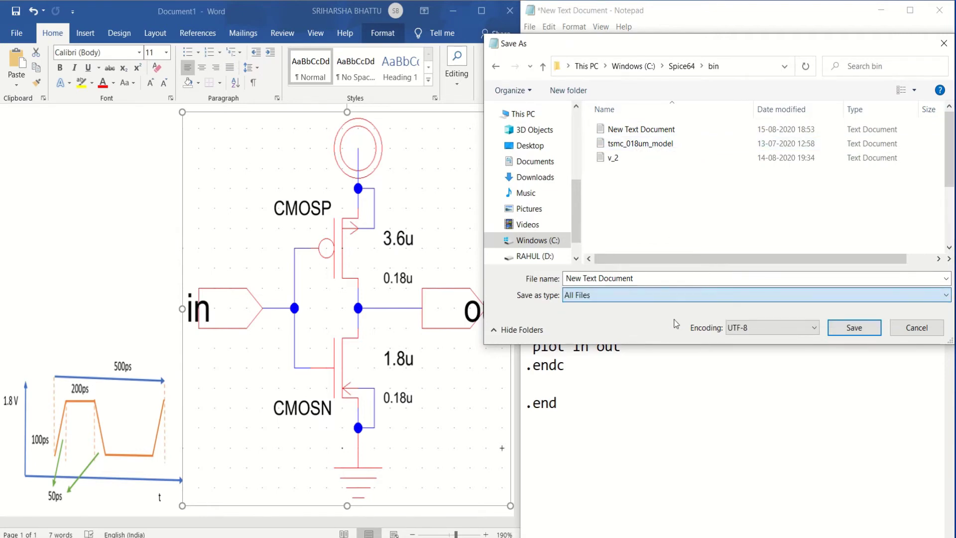
# Name the file inverter.sp and save it
pyautogui.click(653, 278)
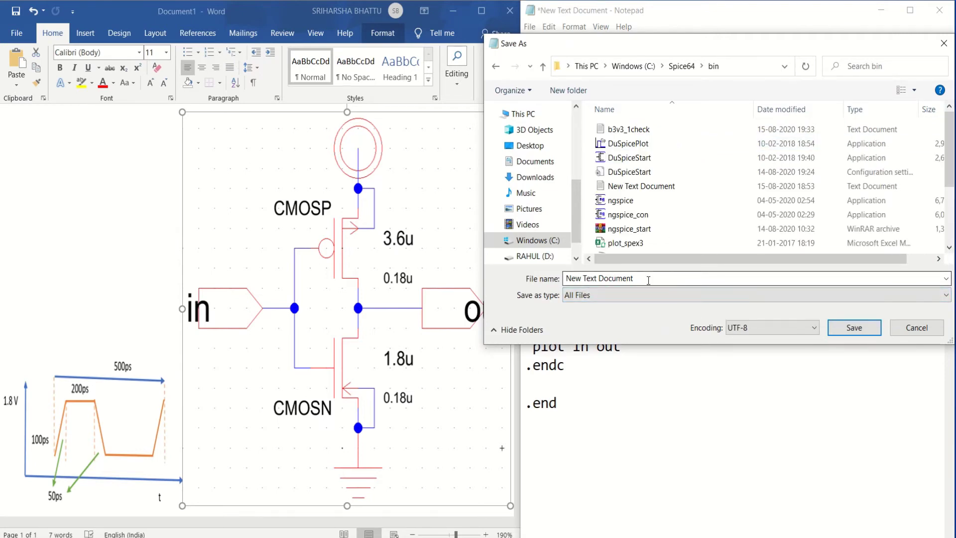
pyautogui.hotkey('ctrl', 'a')
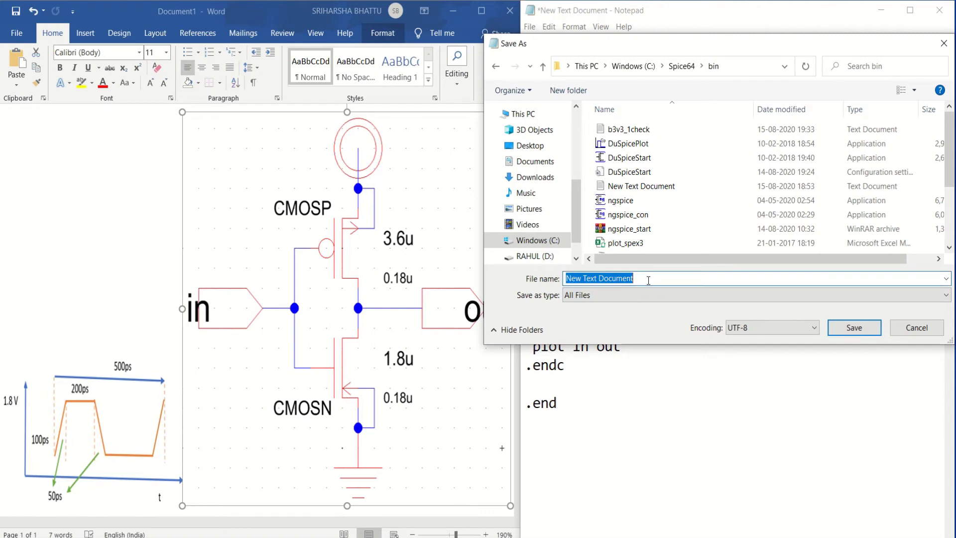
pyautogui.write('invert')
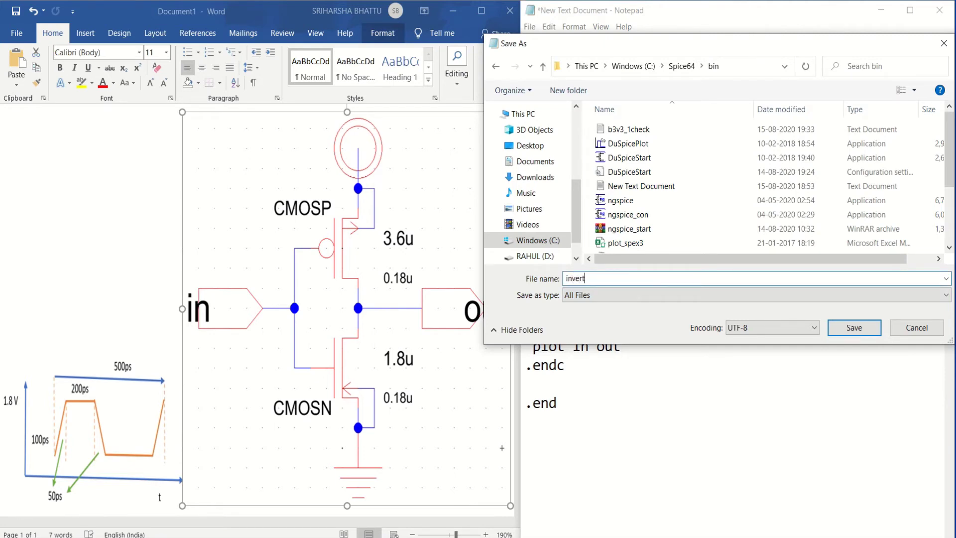
pyautogui.write('er.s')
pyautogui.write('p')
pyautogui.press('BackSpace')
pyautogui.press('BackSpace')
pyautogui.write('c')
pyautogui.write('ir')
pyautogui.press('BackSpace')
pyautogui.press('BackSpace')
pyautogui.press('BackSpace')
pyautogui.write('sp')
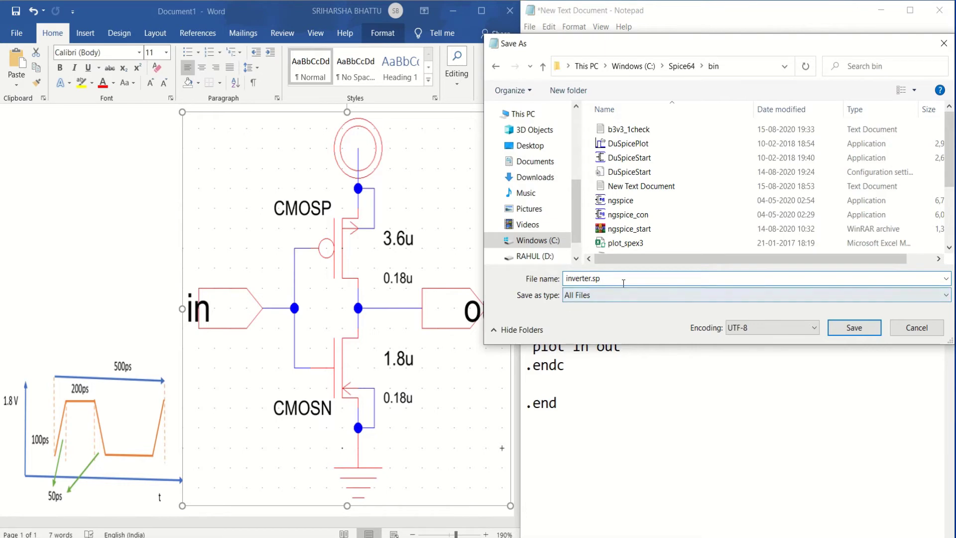
pyautogui.doubleClick(566, 279)
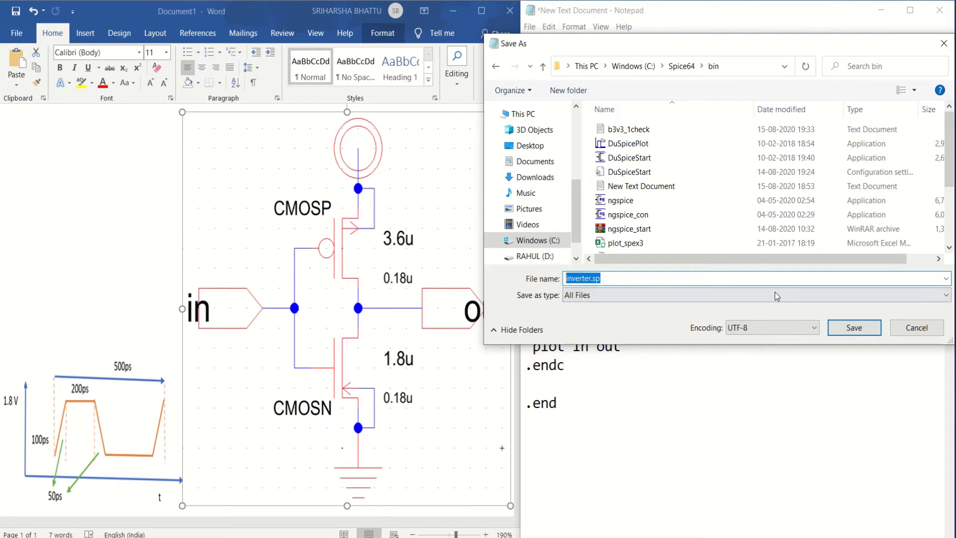
pyautogui.click(854, 328)
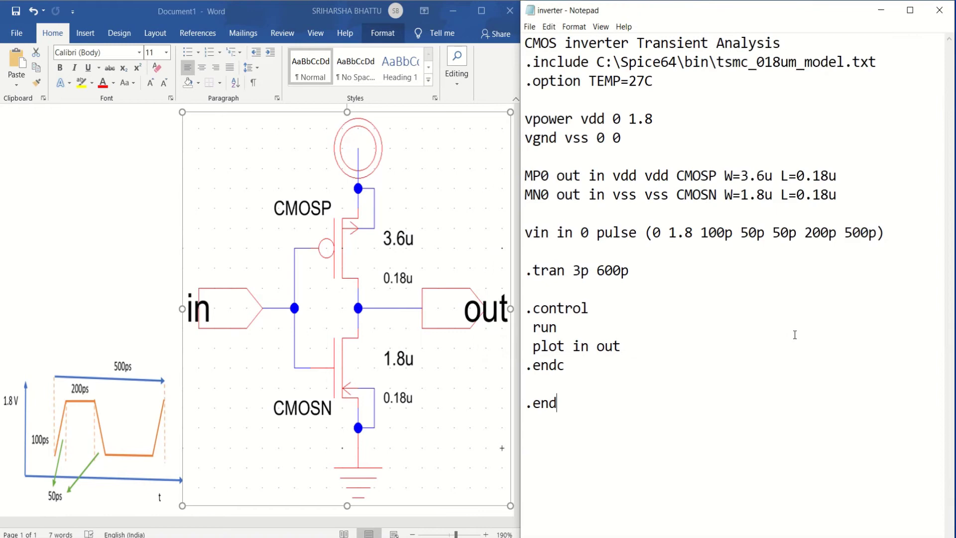
# Minimize Word and Notepad, start ngspice from C:\Spice64\bin, and reposition its console
pyautogui.click(451, 10)
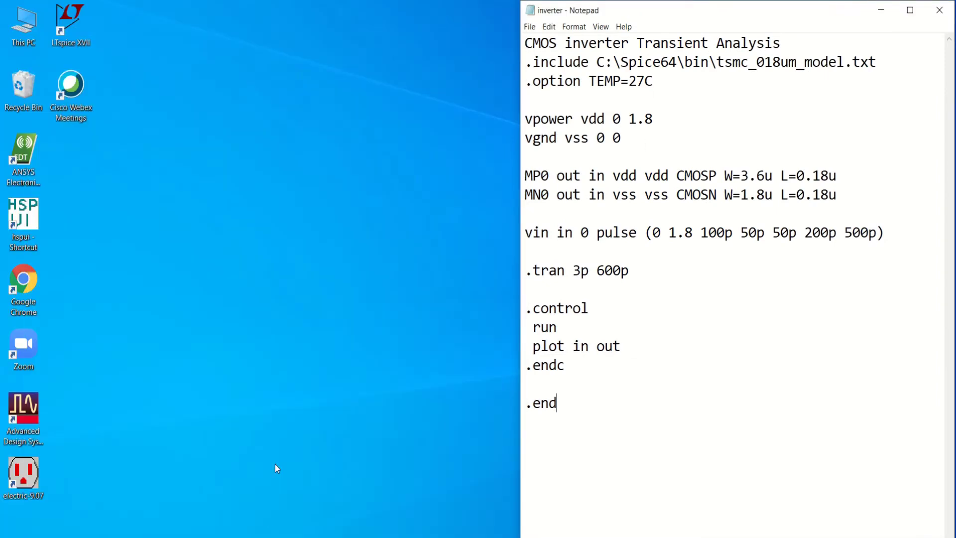
pyautogui.click(881, 10)
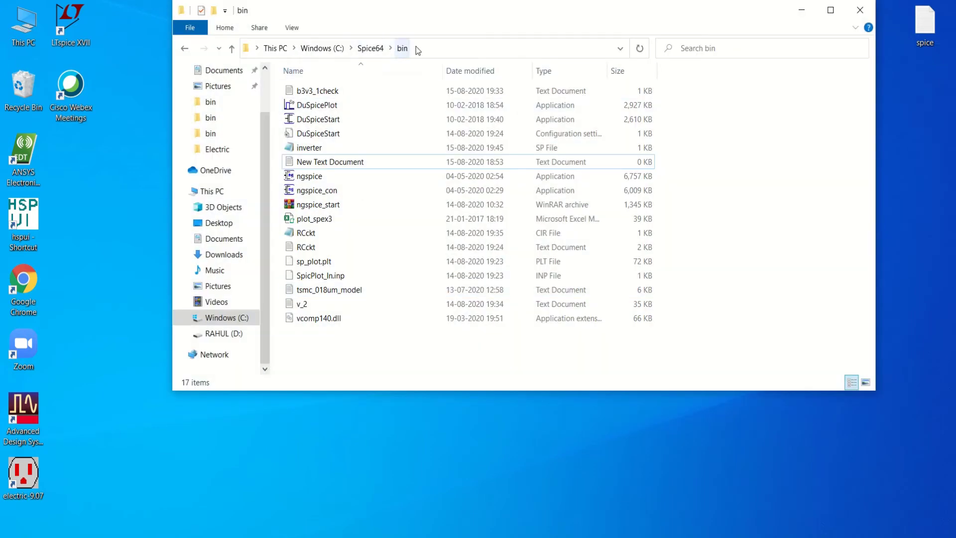
pyautogui.click(416, 46)
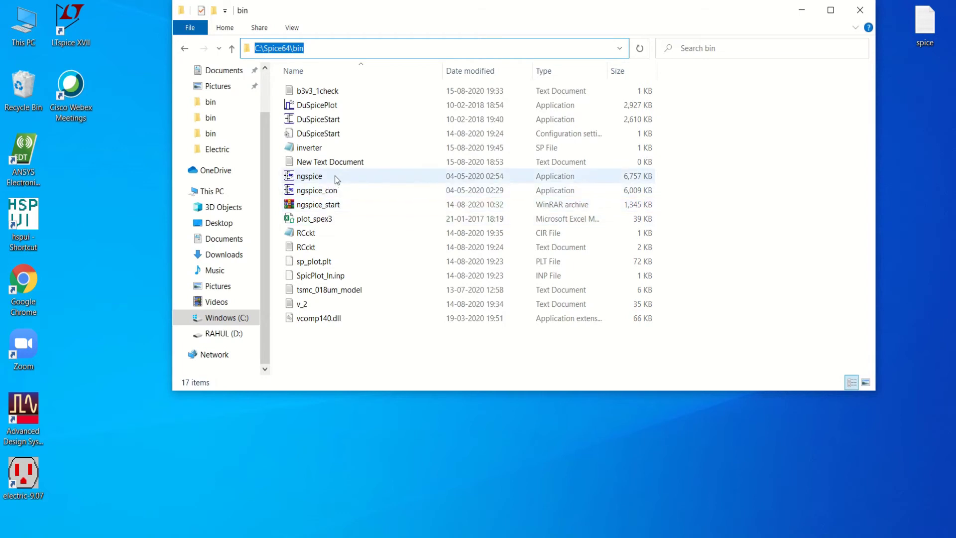
pyautogui.moveTo(309, 176)
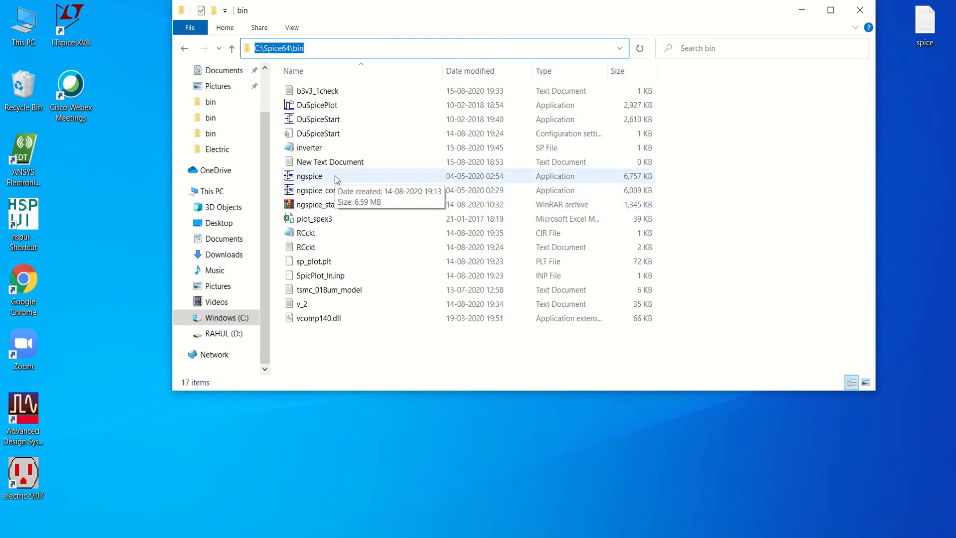
pyautogui.doubleClick(335, 176)
pyautogui.moveTo(322, 371); pyautogui.dragTo(440, 280)
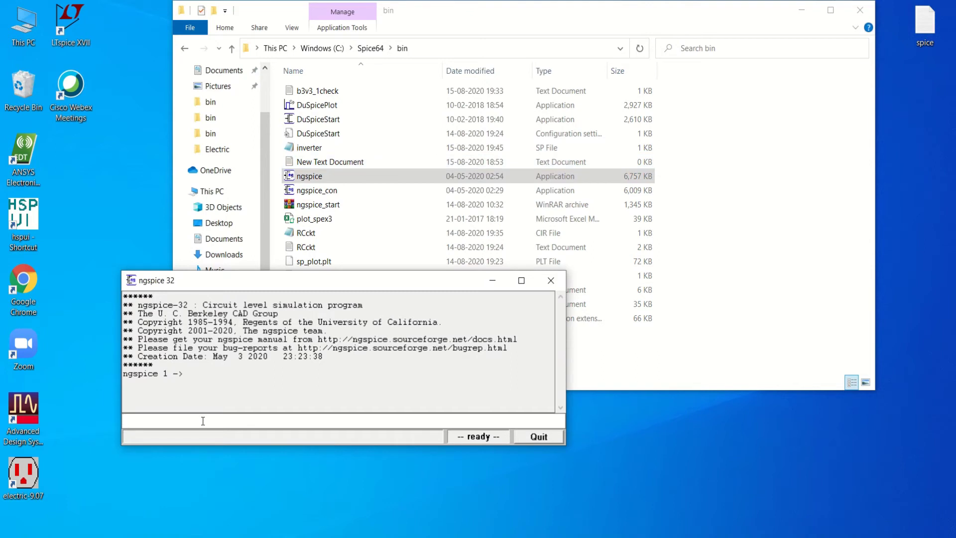
pyautogui.write('sourc')
pyautogui.write('e i')
pyautogui.write('nverter')
pyautogui.write('.sp')
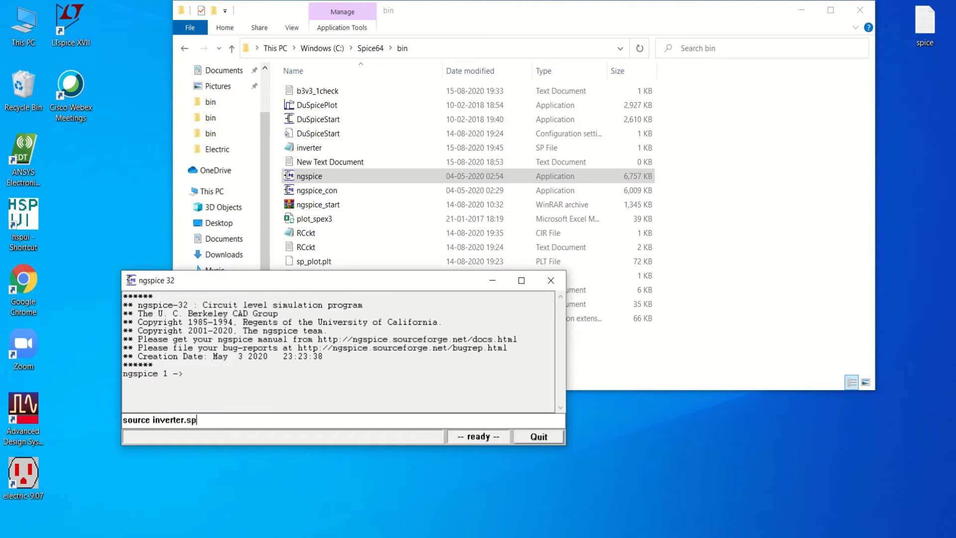
# Run source inverter.sp in the ngspice console
pyautogui.press('Return')
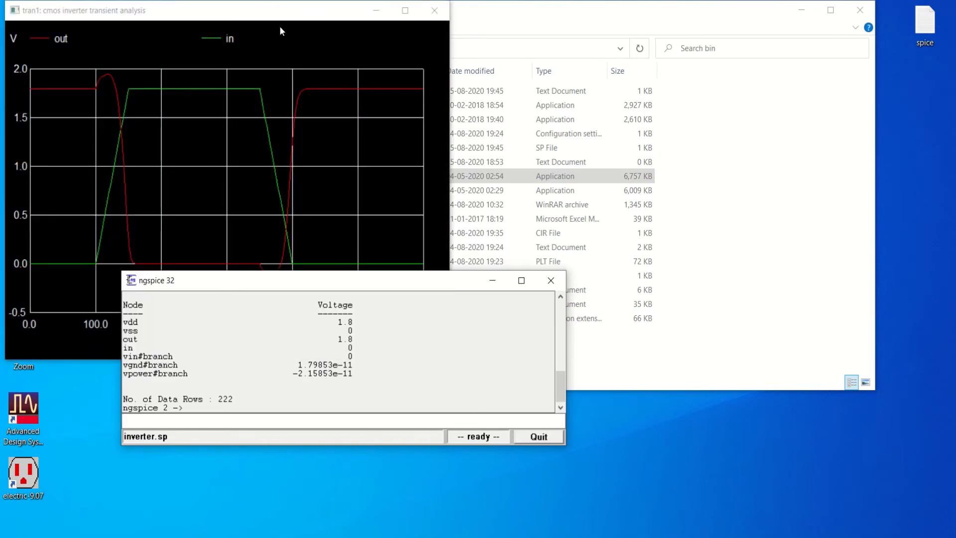
pyautogui.moveTo(264, 11)
pyautogui.mouseDown()
pyautogui.moveTo(319, 12)
pyautogui.moveTo(489, 53)
pyautogui.mouseUp()
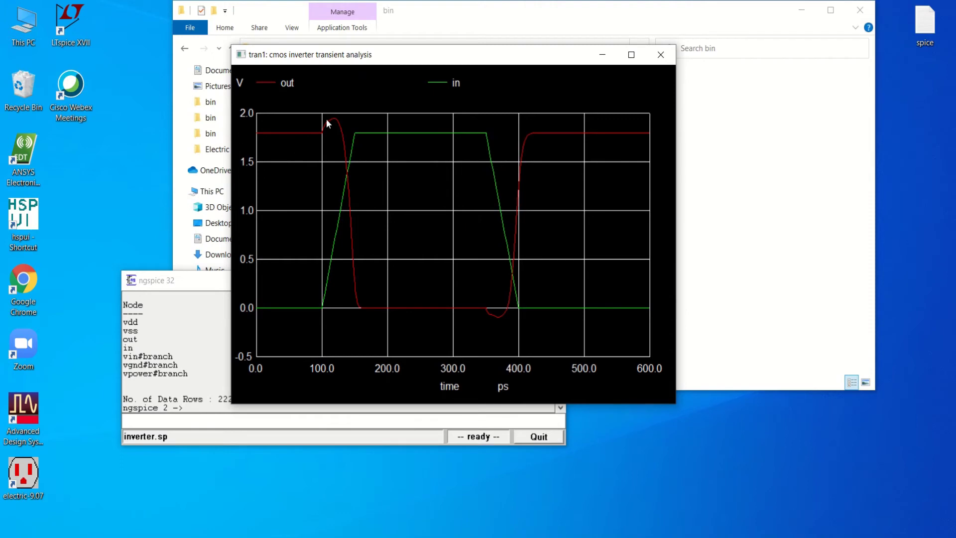
pyautogui.moveTo(195, 285)
pyautogui.mouseDown()
pyautogui.moveTo(163, 321)
pyautogui.moveTo(163, 356)
pyautogui.moveTo(227, 405)
pyautogui.moveTo(205, 343)
pyautogui.mouseUp()
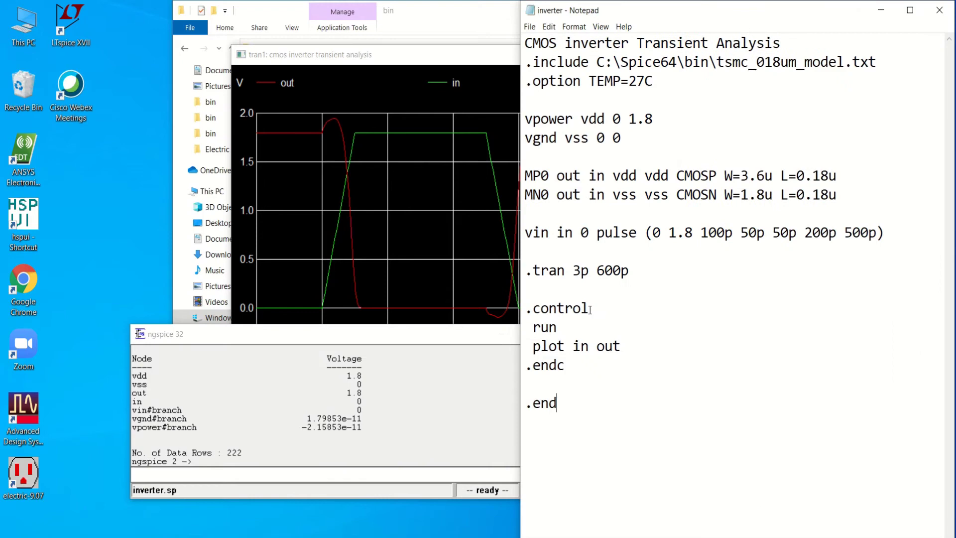
pyautogui.click(573, 329)
# Insert the lines 'set color0=white' and 'set color1=black' below run in the control block
pyautogui.press('Return')
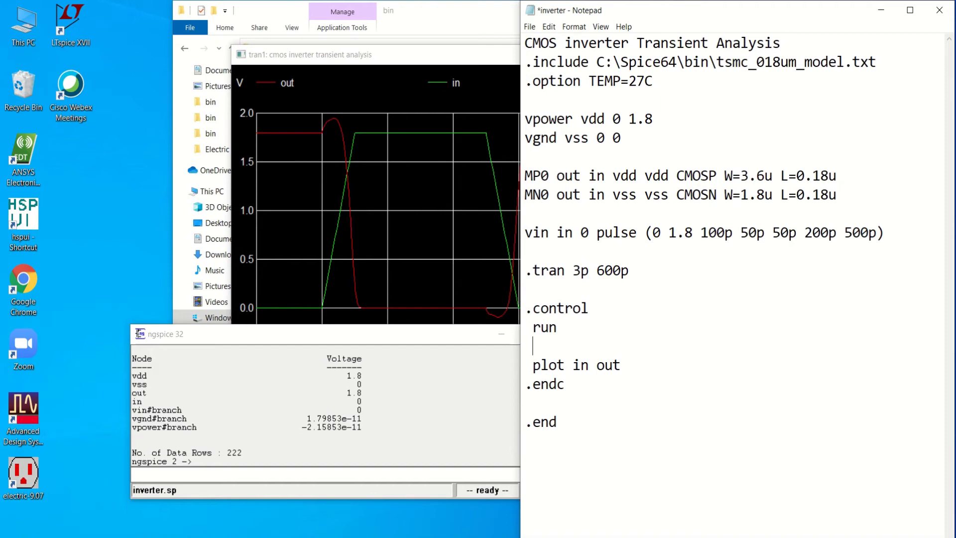
pyautogui.write('set ')
pyautogui.write('colo')
pyautogui.write('r0')
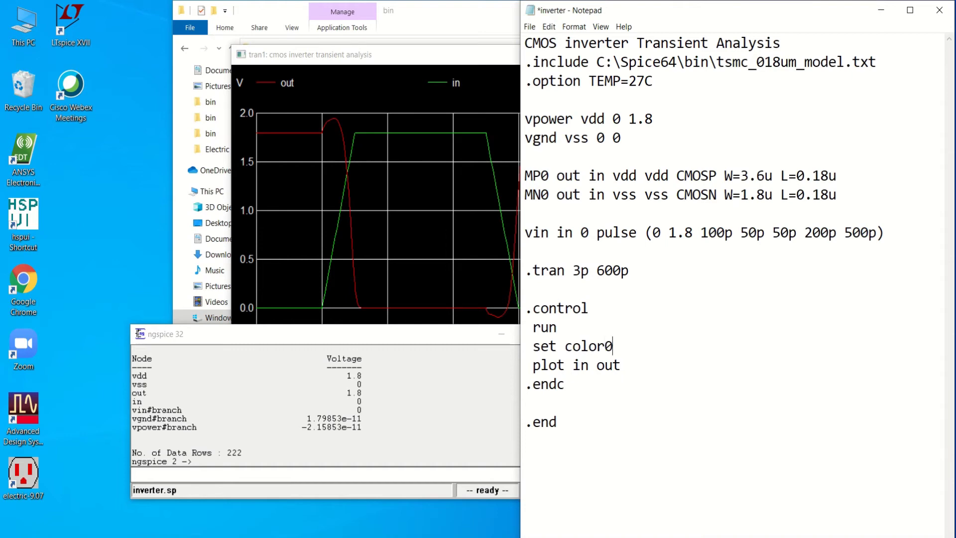
pyautogui.write('=wh')
pyautogui.write('ite')
pyautogui.press('Return')
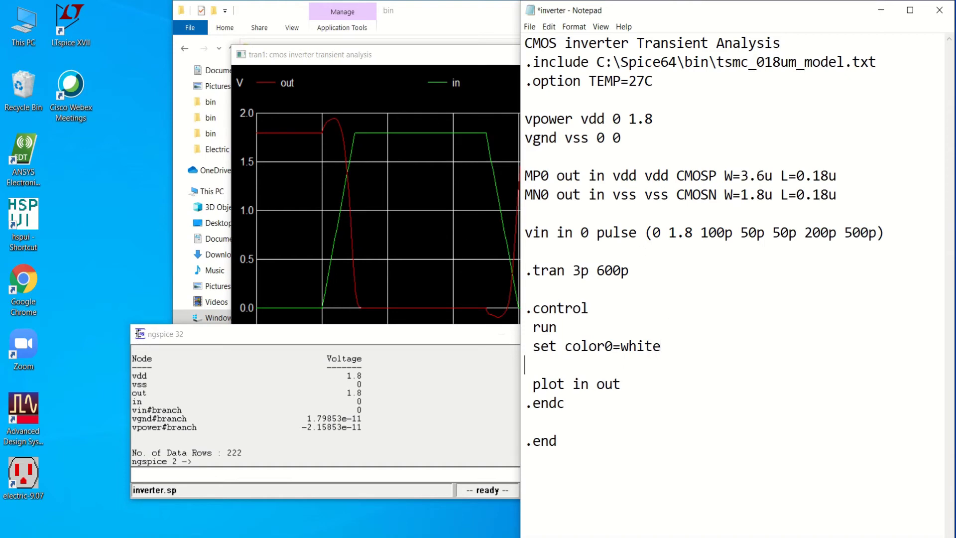
pyautogui.write('s')
pyautogui.write('et co')
pyautogui.write('lor')
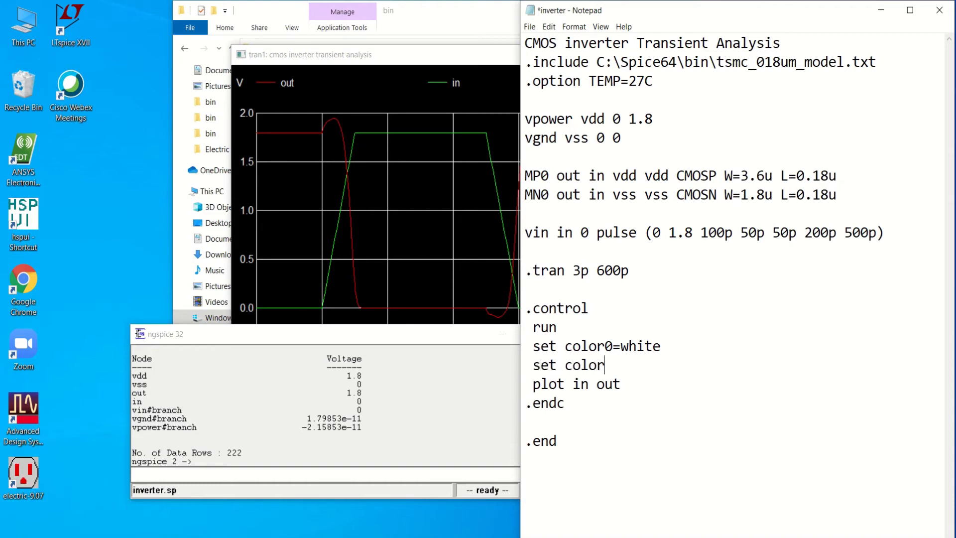
pyautogui.write('1=')
pyautogui.write('black')
# Save inverter.sp and re-source it in ngspice to get a white-background in/out plot
pyautogui.click(530, 27)
pyautogui.click(546, 79)
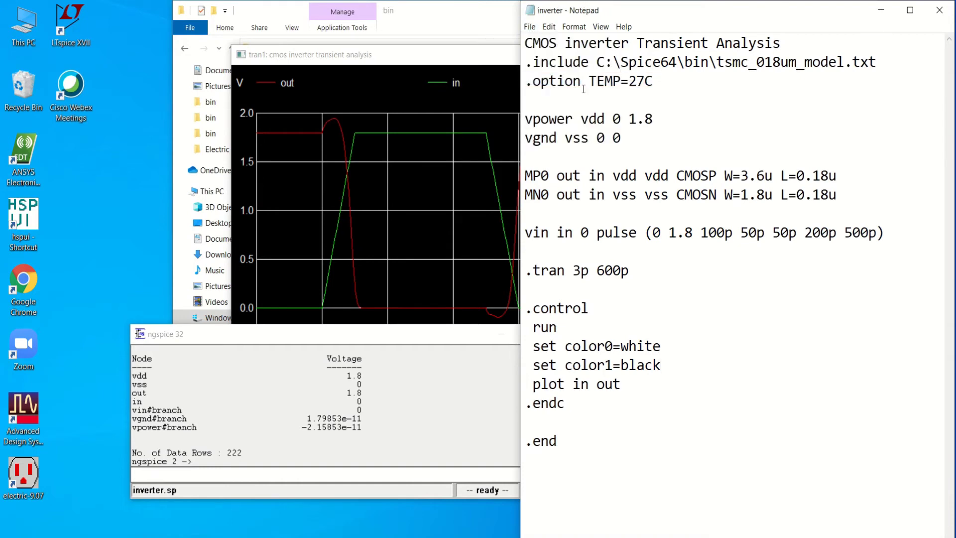
pyautogui.click(281, 457)
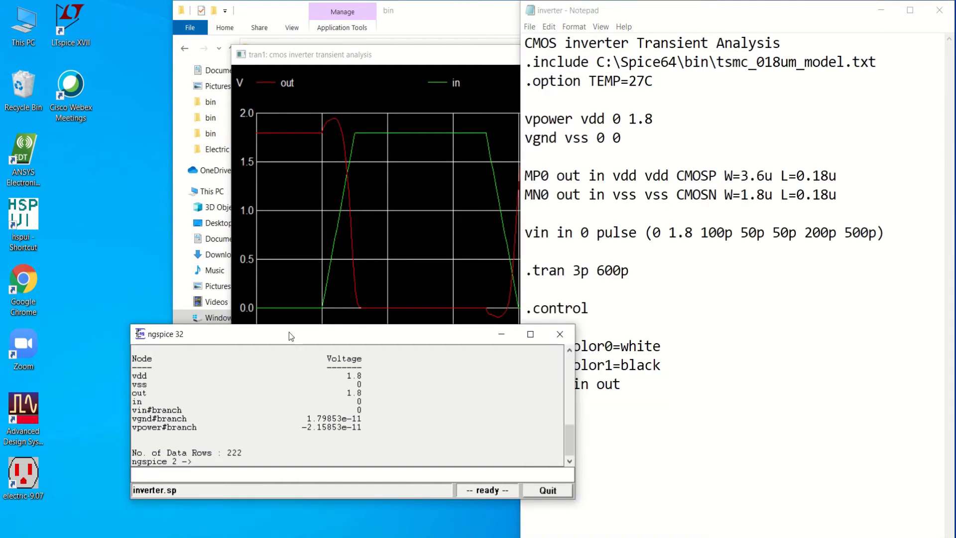
pyautogui.moveTo(257, 336); pyautogui.dragTo(229, 333)
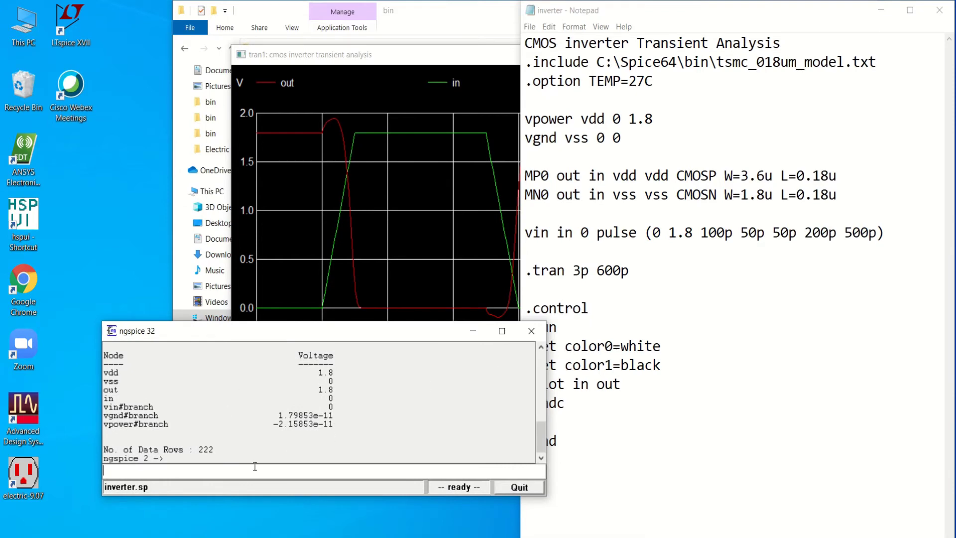
pyautogui.write('source inverter.sp')
pyautogui.moveTo(193, 471); pyautogui.dragTo(103, 471)
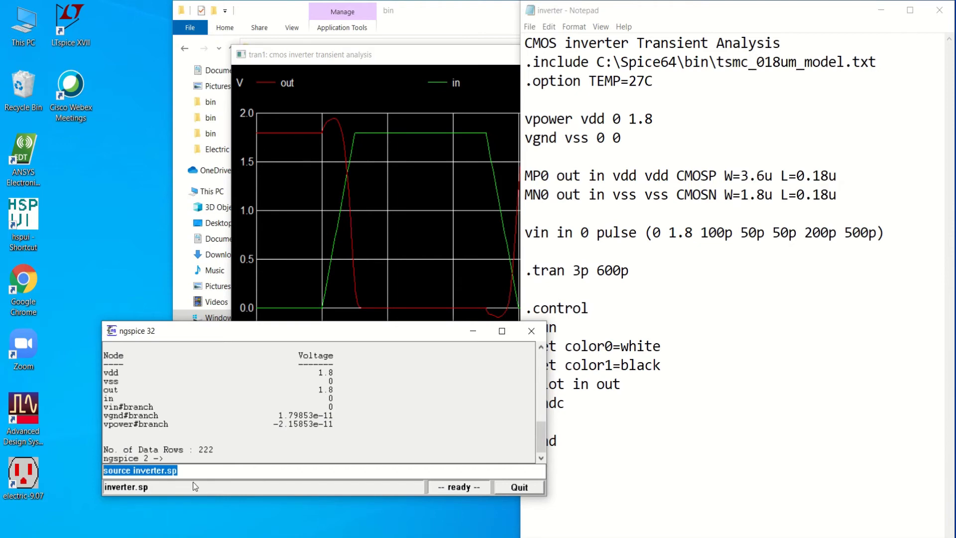
pyautogui.click(196, 476)
pyautogui.press('Return')
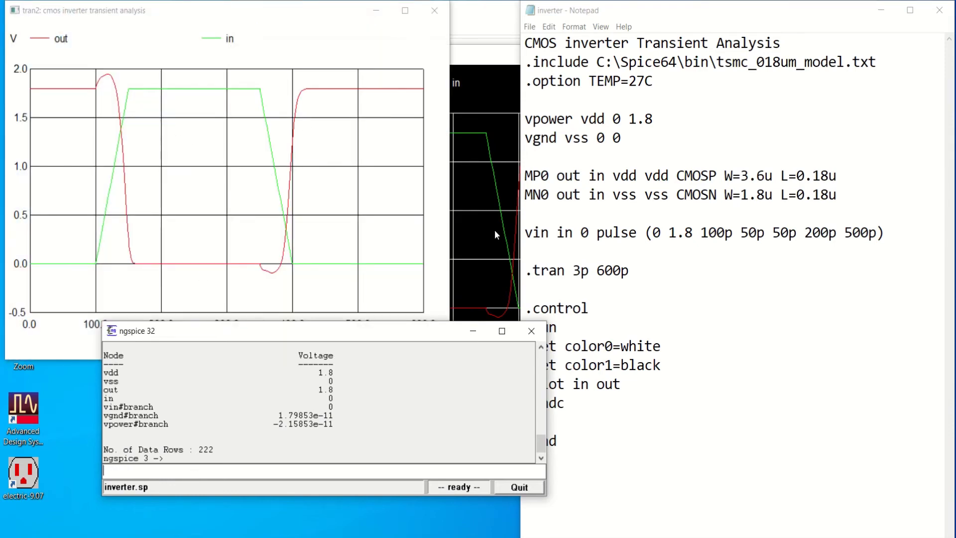
# Add 'set color2=red', 'set color3=blue' and 'set xbrushwidth=3' after set color1=black
pyautogui.click(669, 420)
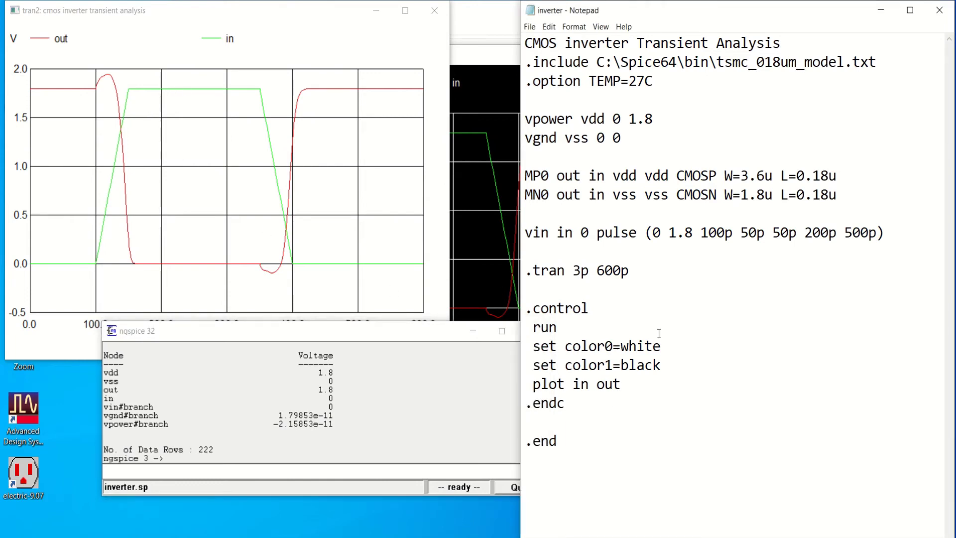
pyautogui.click(665, 367)
pyautogui.press('Return')
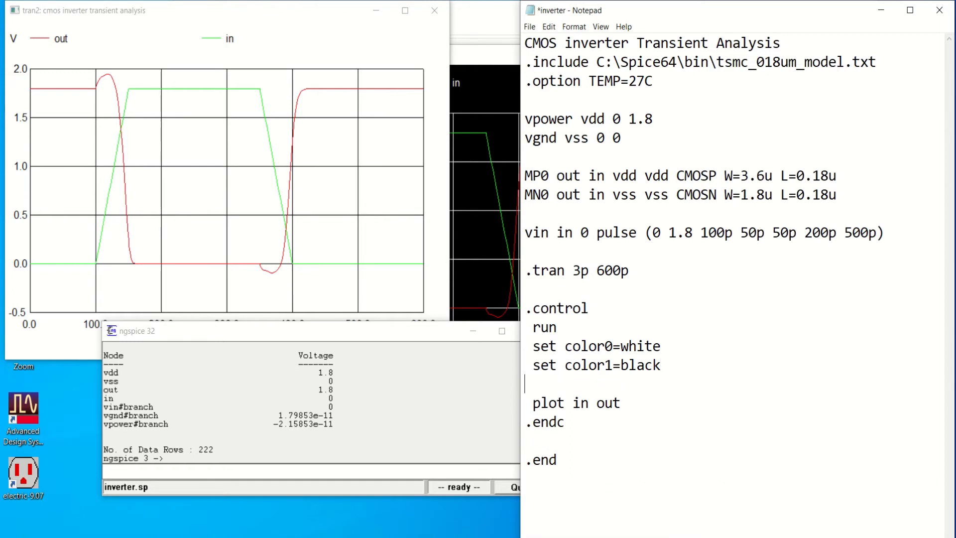
pyautogui.write('set ')
pyautogui.write('colo')
pyautogui.write('r2')
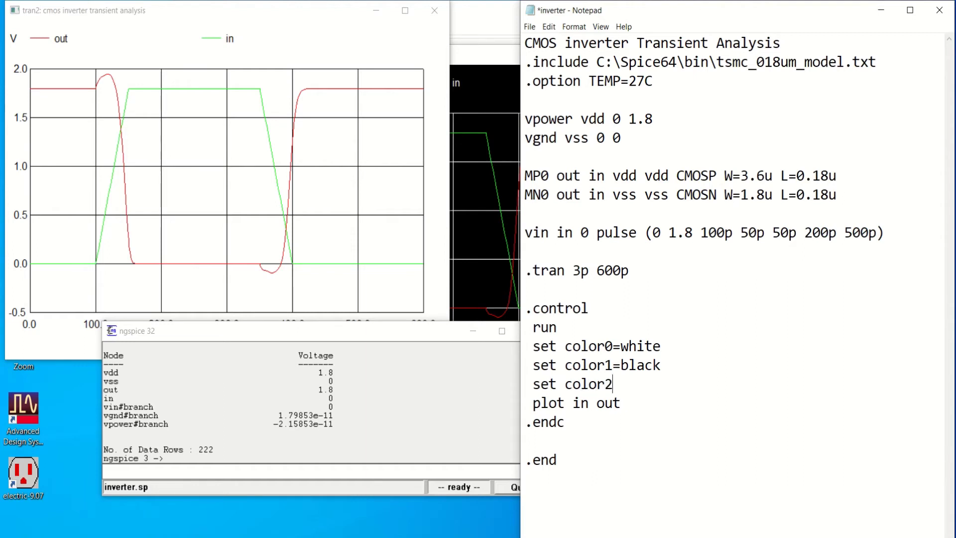
pyautogui.write('=')
pyautogui.write('red')
pyautogui.press('Return')
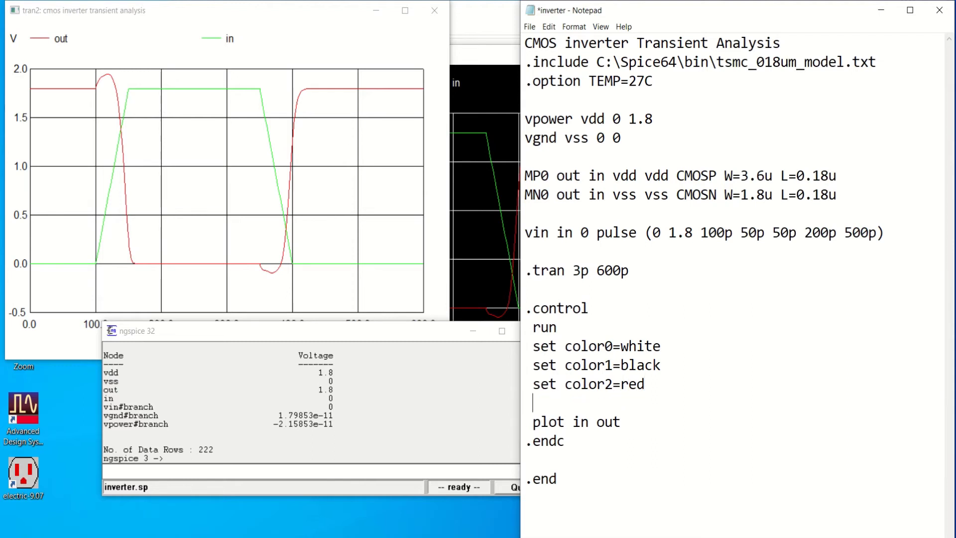
pyautogui.write('set color3=blu')
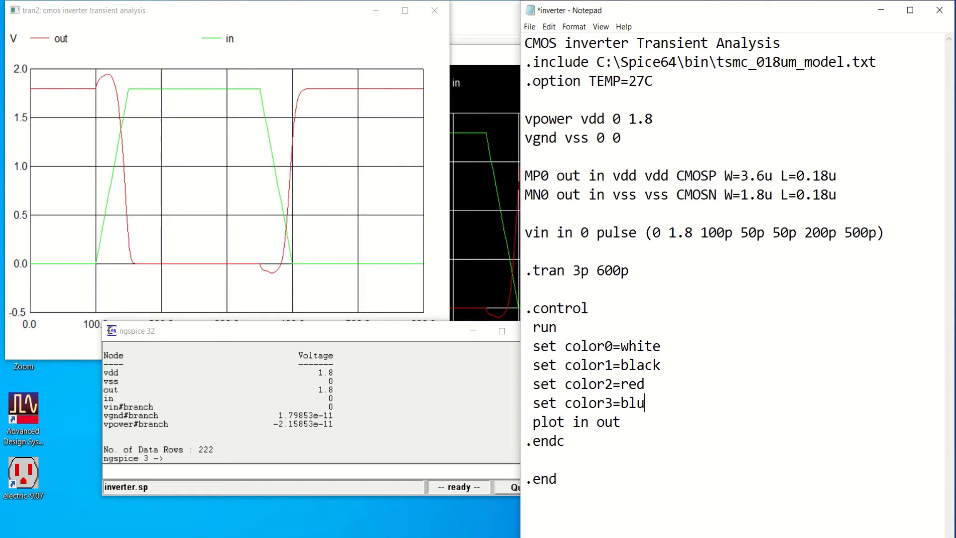
pyautogui.write('e')
pyautogui.press('Return')
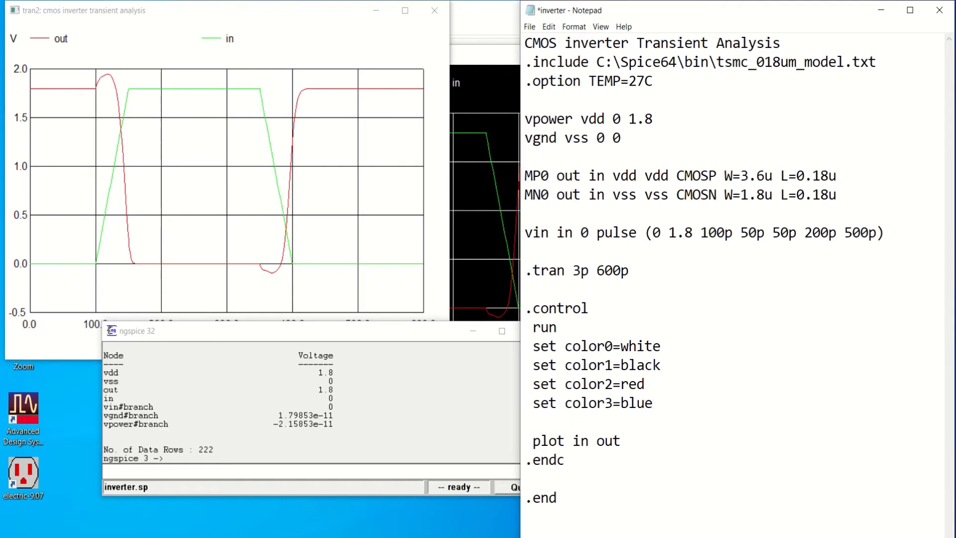
pyautogui.write('se')
pyautogui.write('t x')
pyautogui.write('b')
pyautogui.write('rush')
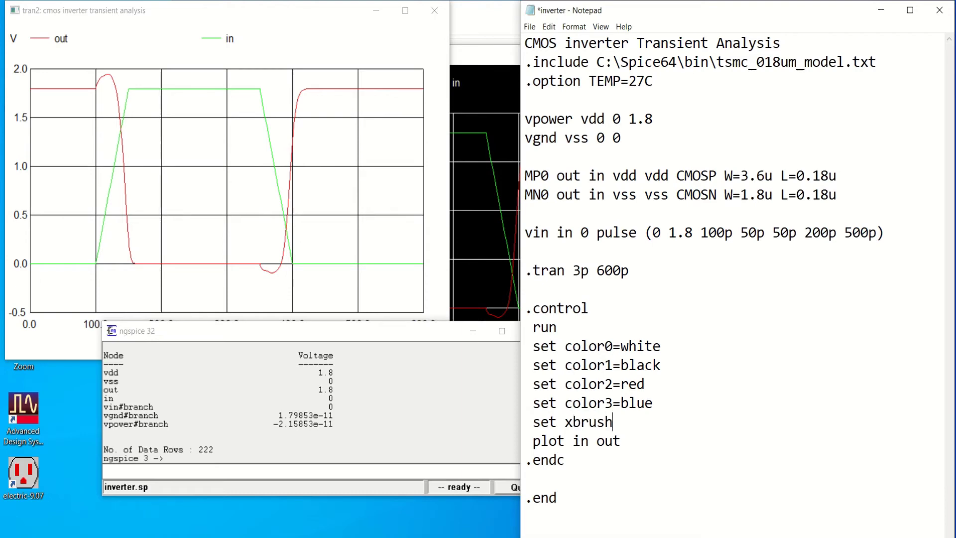
pyautogui.write('width')
pyautogui.press('BackSpace')
pyautogui.write('=3')
# Save inverter.sp and rerun it to redraw with a red input and thick blue output
pyautogui.click(529, 26)
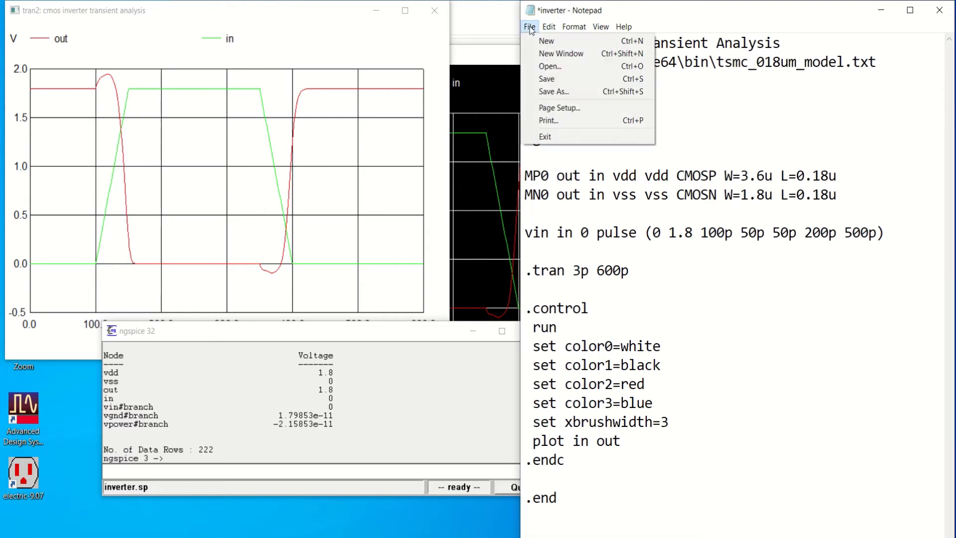
pyautogui.click(547, 79)
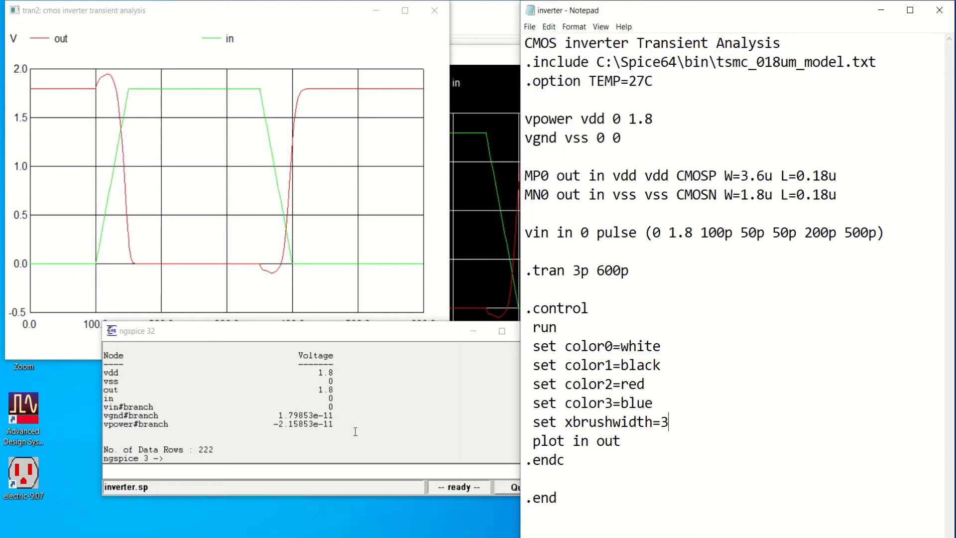
pyautogui.click(257, 473)
pyautogui.write('source inverter.sp')
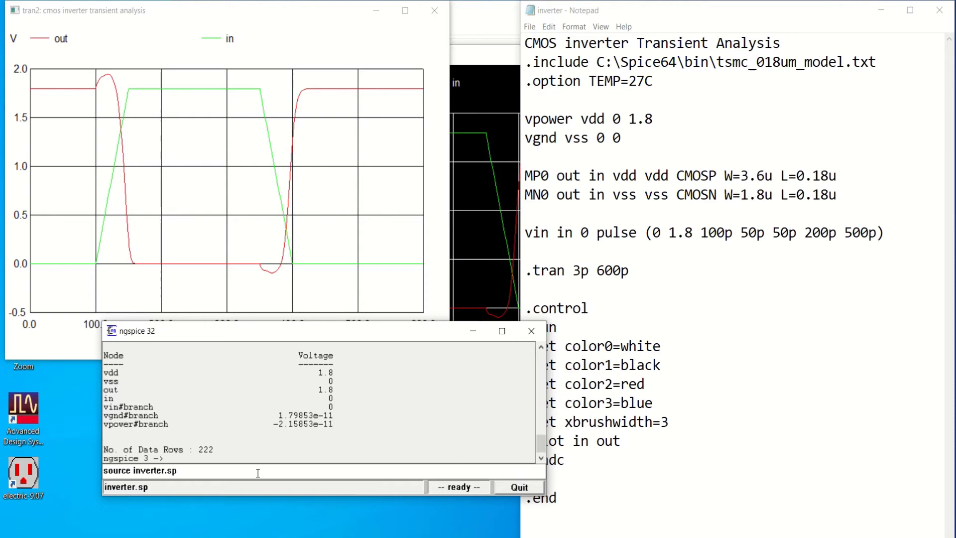
pyautogui.press('Return')
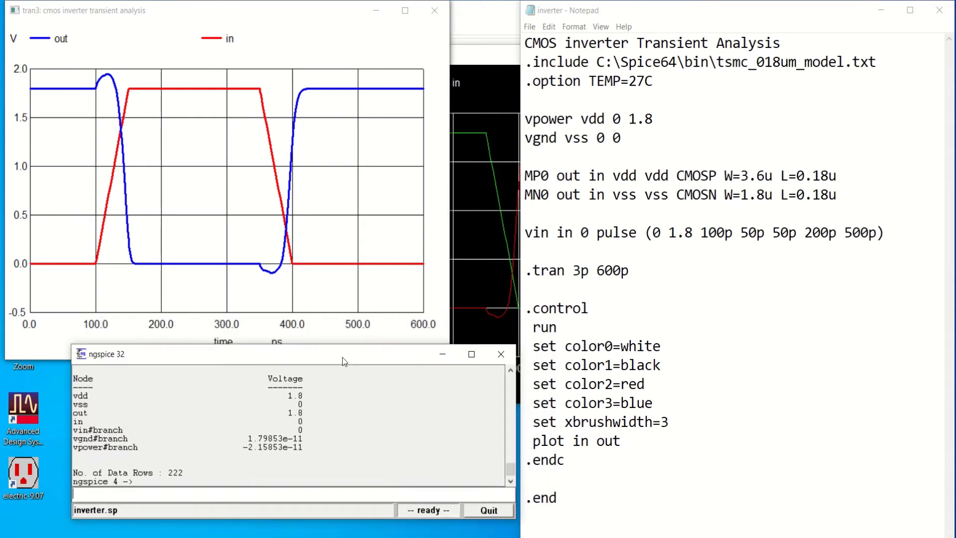
pyautogui.moveTo(375, 333); pyautogui.dragTo(303, 363)
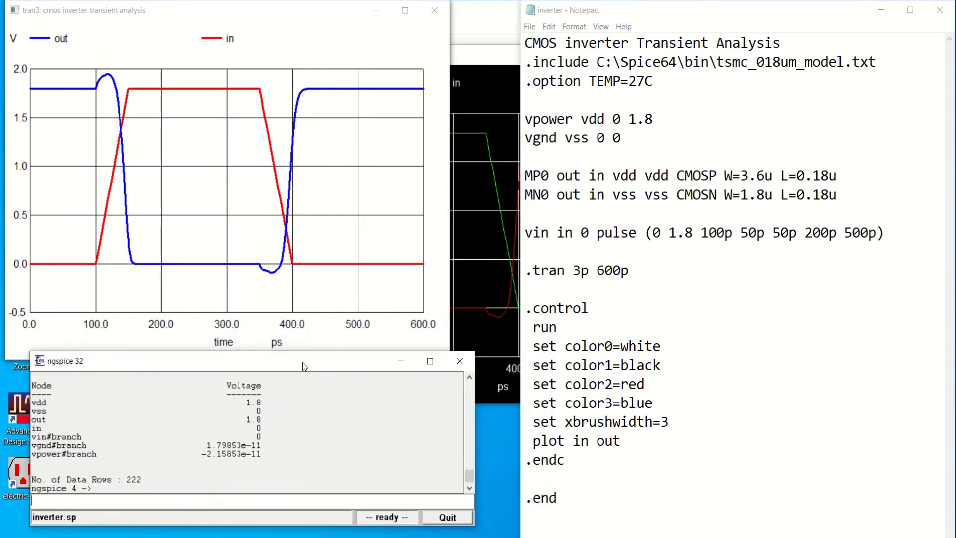
pyautogui.click(527, 284)
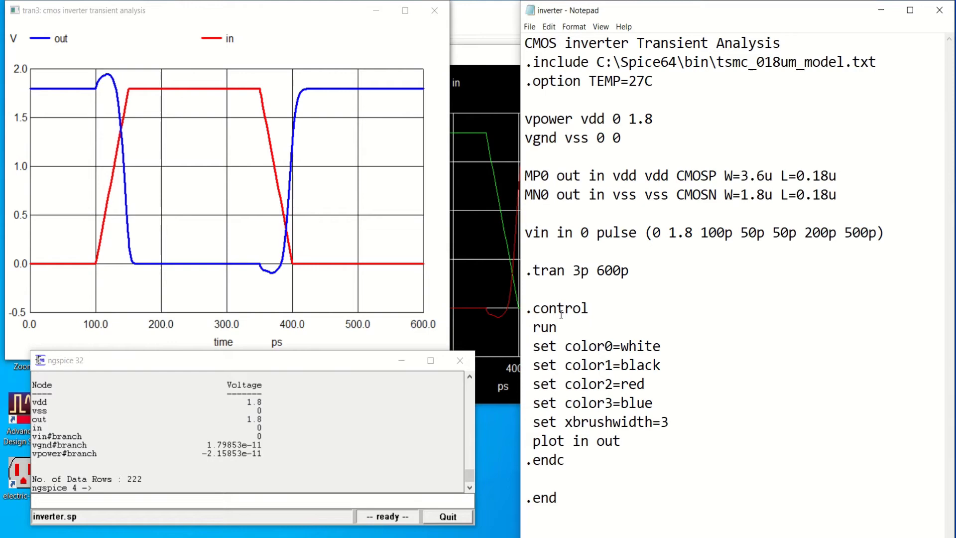
# Comment out the .tran line and add '.dc vin 0 1.8 0.1m' below it
pyautogui.click(527, 271)
pyautogui.write('*')
pyautogui.moveTo(638, 270); pyautogui.dragTo(524, 273)
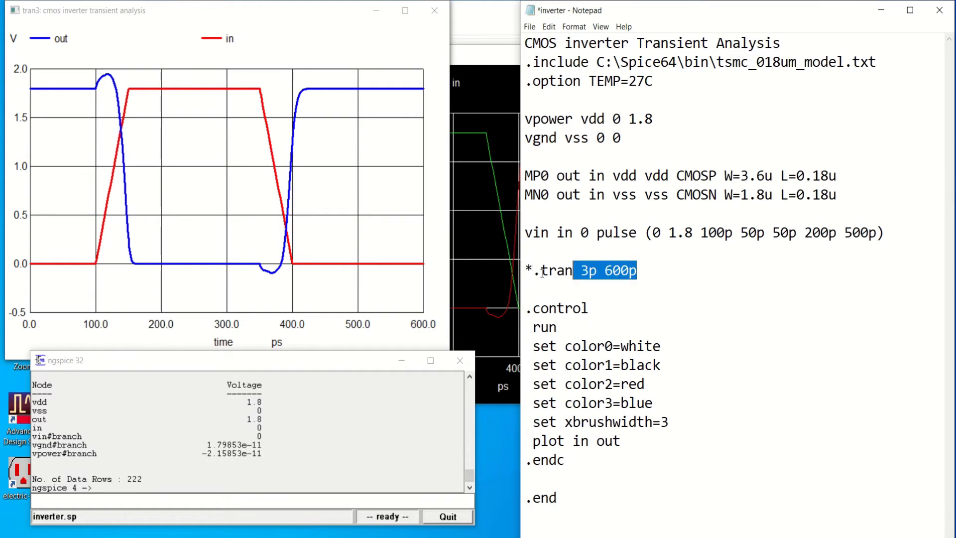
pyautogui.click(531, 291)
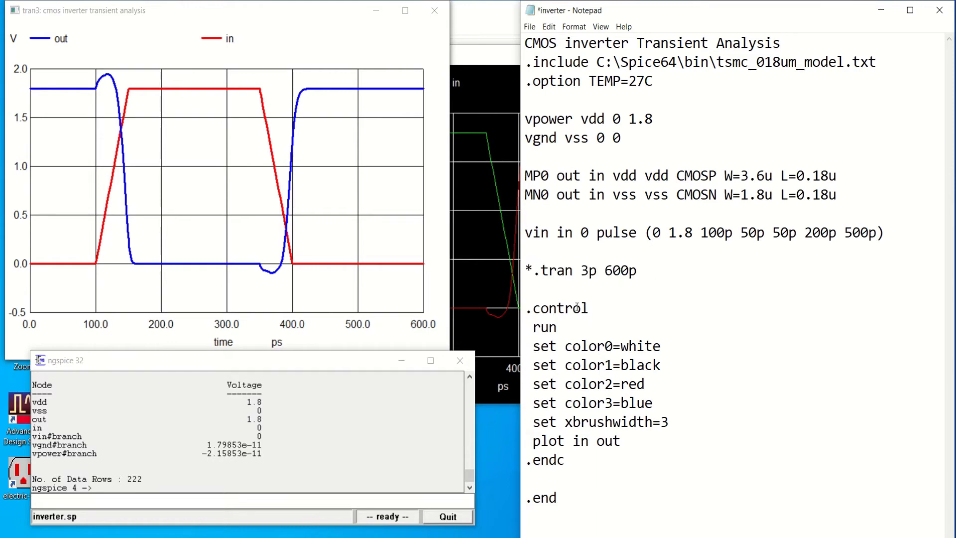
pyautogui.write('.dc ')
pyautogui.write('vin ')
pyautogui.write('0 1.')
pyautogui.write('8 ')
pyautogui.write('0.')
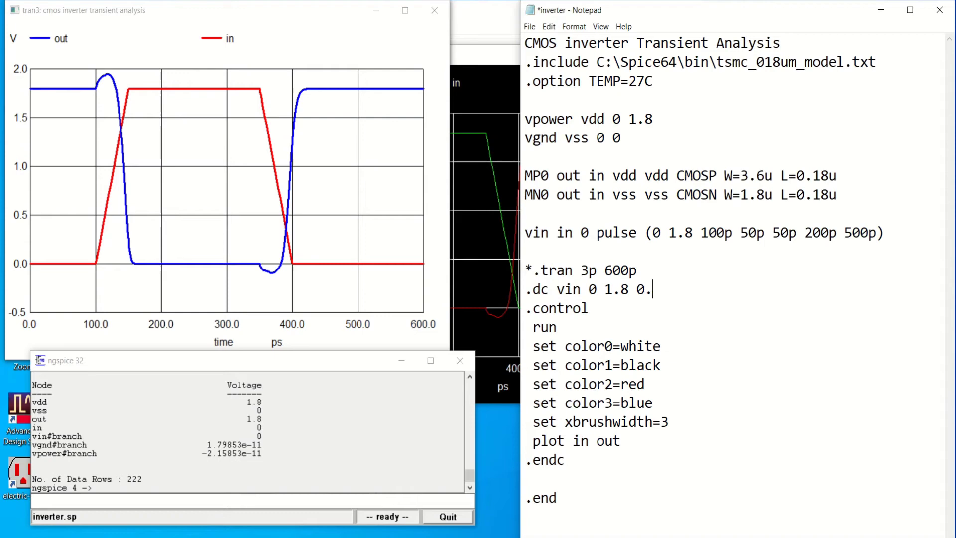
pyautogui.write('1m')
# Save the netlist and source inverter.sp to plot the inverter transfer curve
pyautogui.click(530, 26)
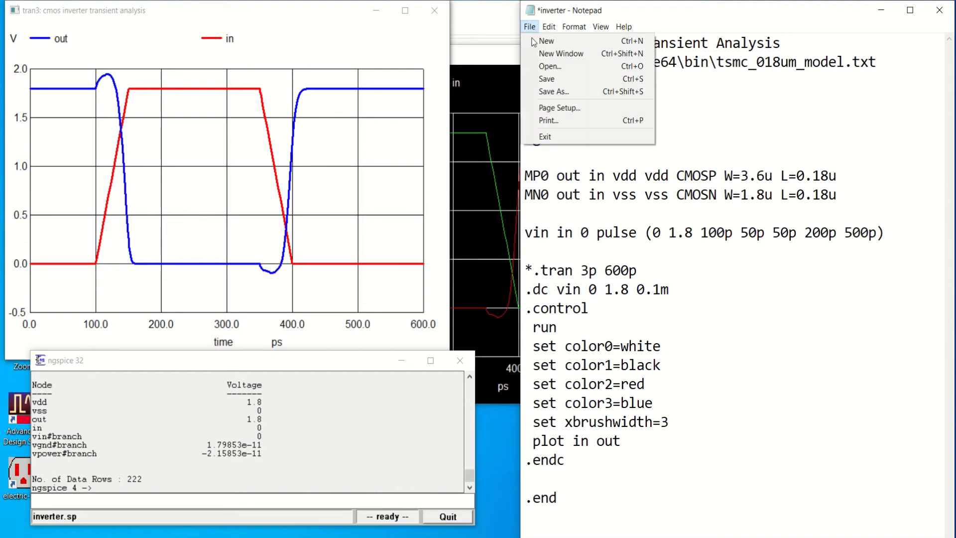
pyautogui.click(551, 78)
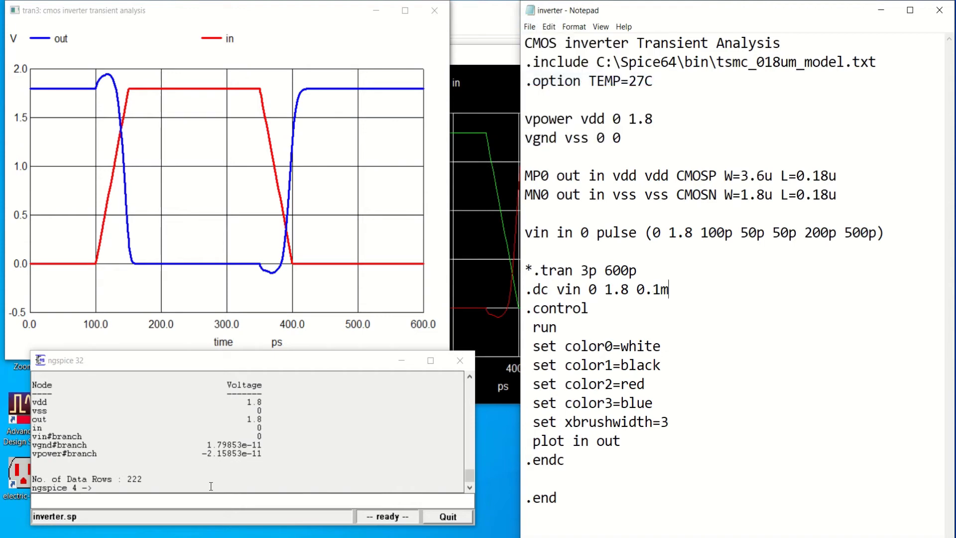
pyautogui.click(172, 503)
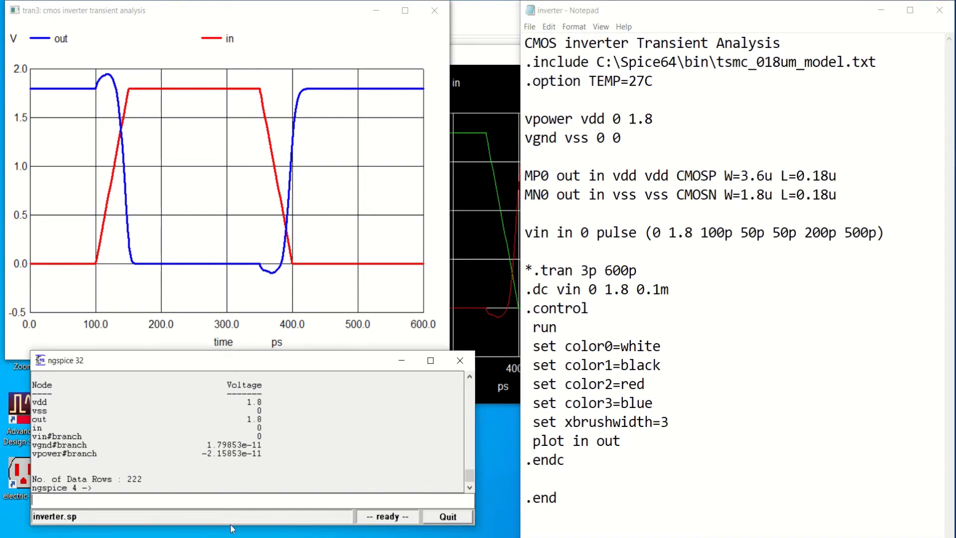
pyautogui.write('source inverter.sp')
pyautogui.press('Return')
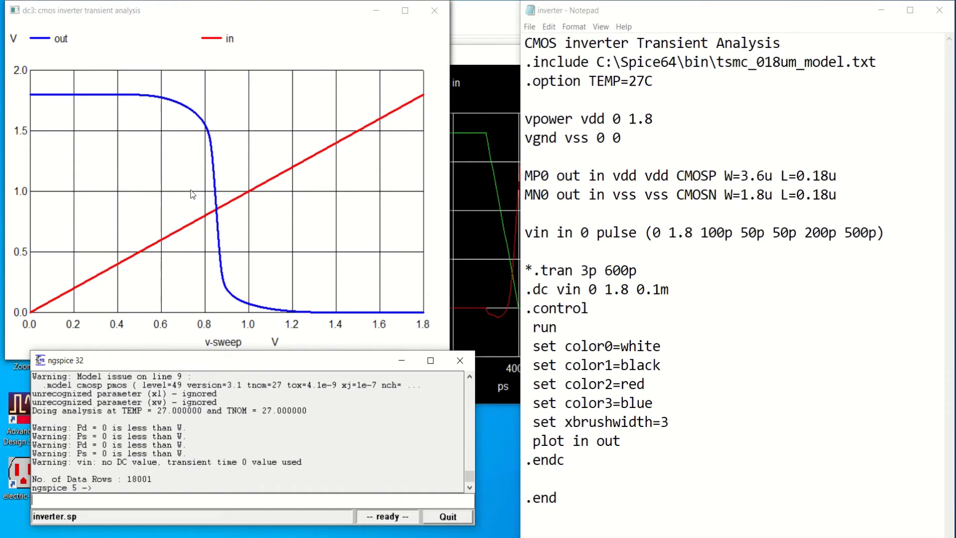
# Zoom into the in/out crossing and read the switching point x0 = 0.851626, y0 = 0.854054
pyautogui.moveTo(193, 194)
pyautogui.mouseDown()
pyautogui.moveTo(221, 228)
pyautogui.moveTo(239, 230)
pyautogui.mouseUp()
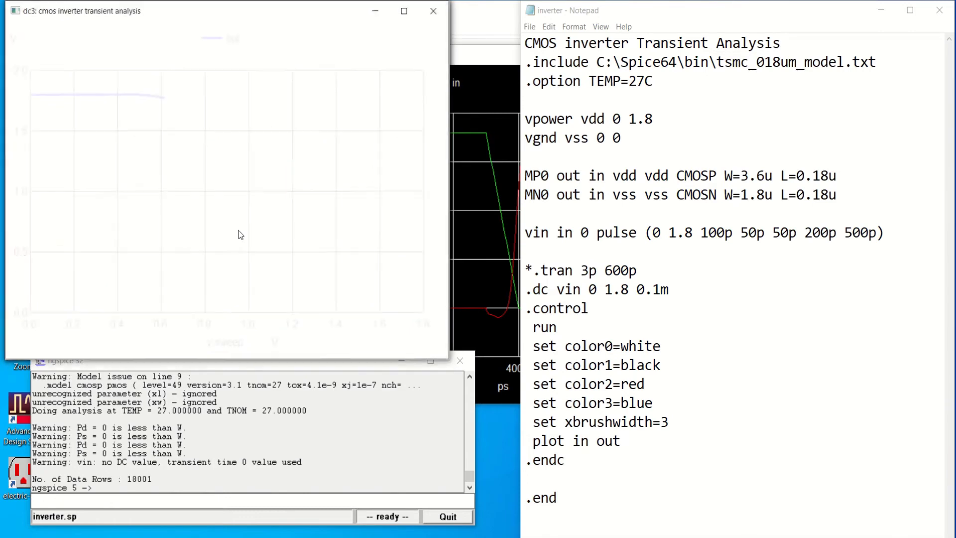
pyautogui.moveTo(242, 16); pyautogui.dragTo(422, 44)
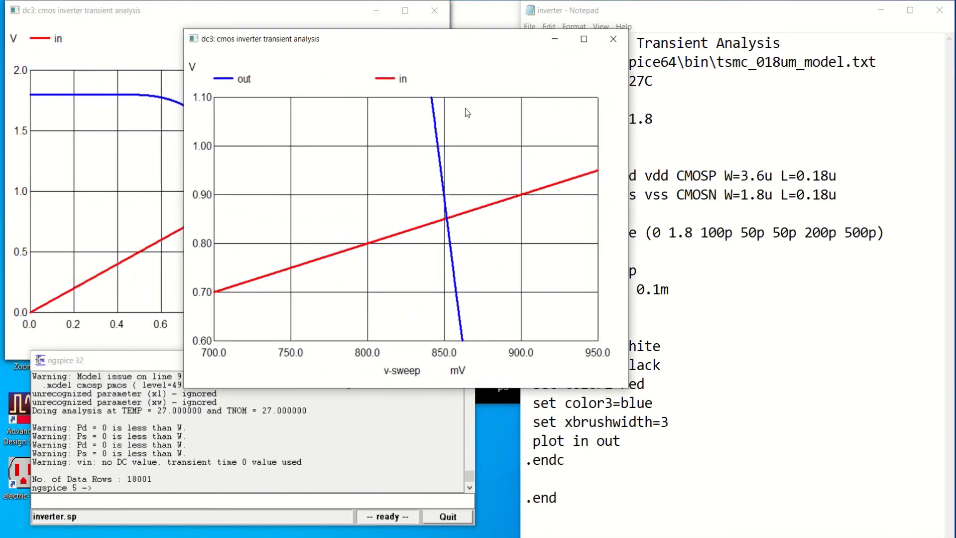
pyautogui.click(448, 220)
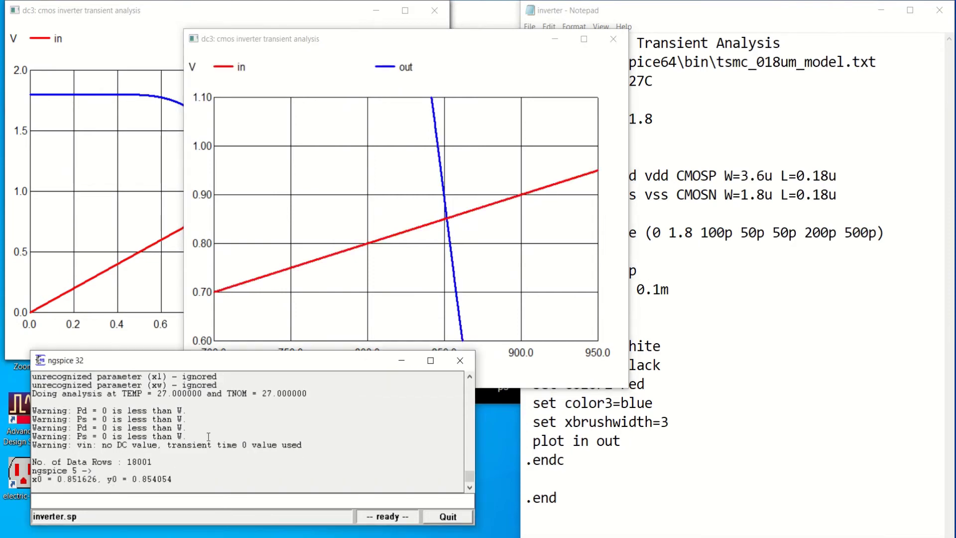
pyautogui.moveTo(335, 43)
pyautogui.mouseDown()
pyautogui.moveTo(451, 134)
pyautogui.moveTo(402, 116)
pyautogui.mouseUp()
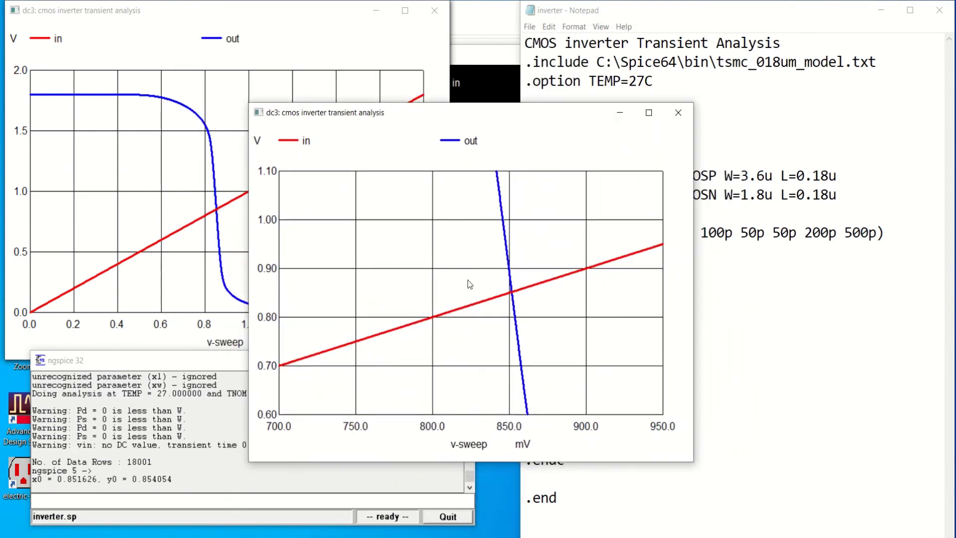
pyautogui.moveTo(499, 283); pyautogui.dragTo(528, 308)
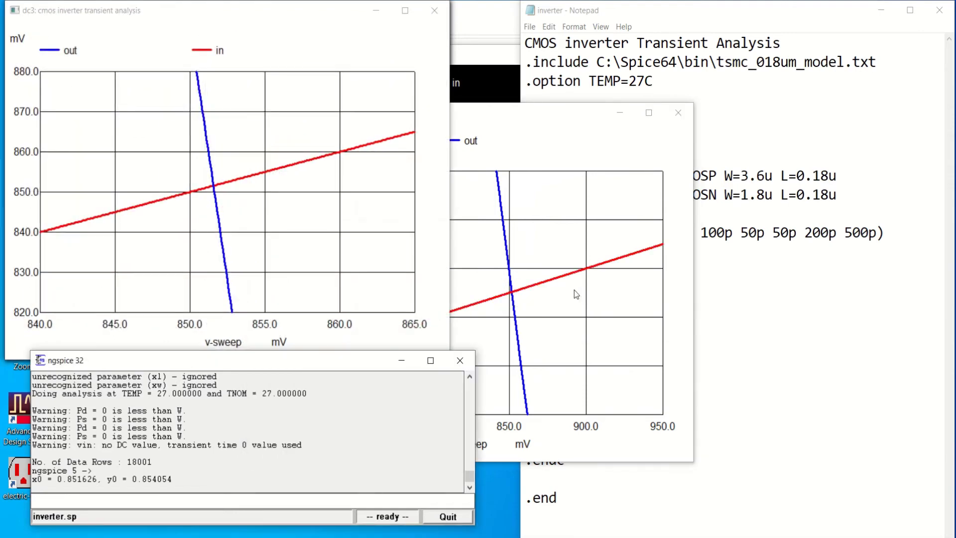
pyautogui.moveTo(220, 12); pyautogui.dragTo(471, 106)
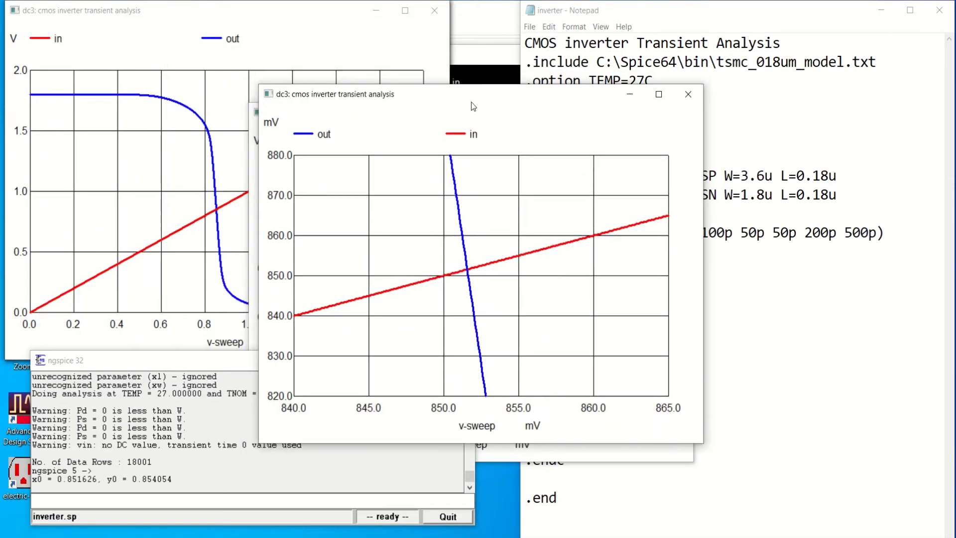
# Close the two zoomed sweep plots and the full DC-sweep plot
pyautogui.click(689, 95)
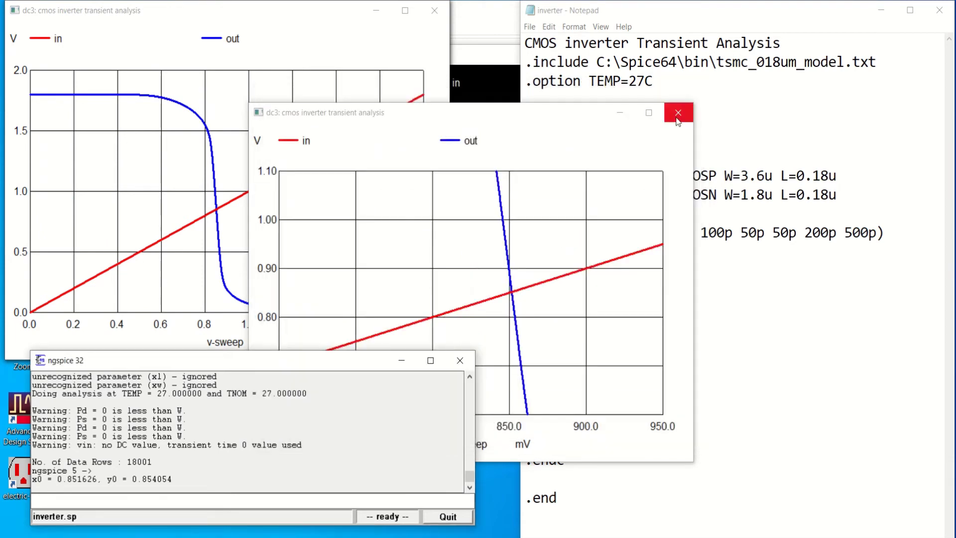
pyautogui.click(677, 113)
pyautogui.click(435, 14)
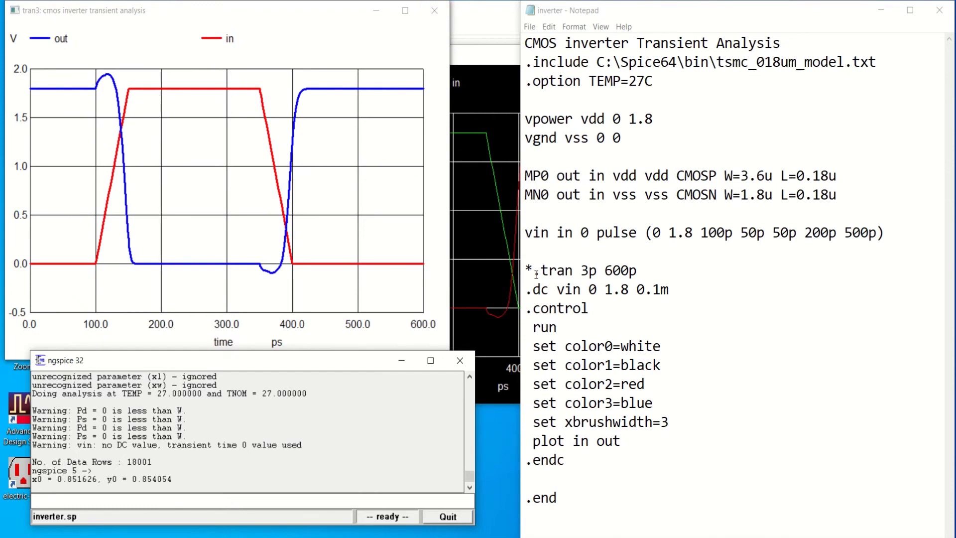
# Comment out the .dc line and remove the asterisk before .tran 3p 600p
pyautogui.click(529, 290)
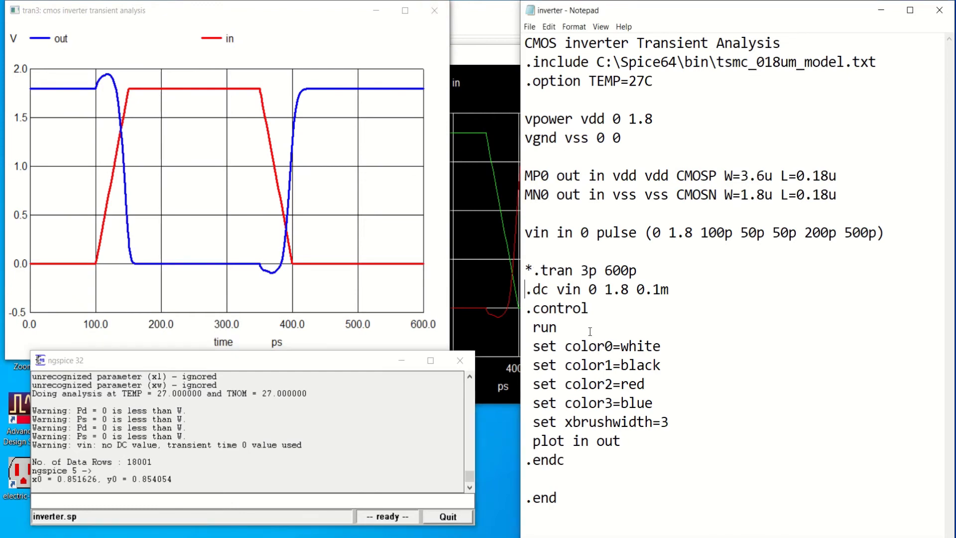
pyautogui.write('*')
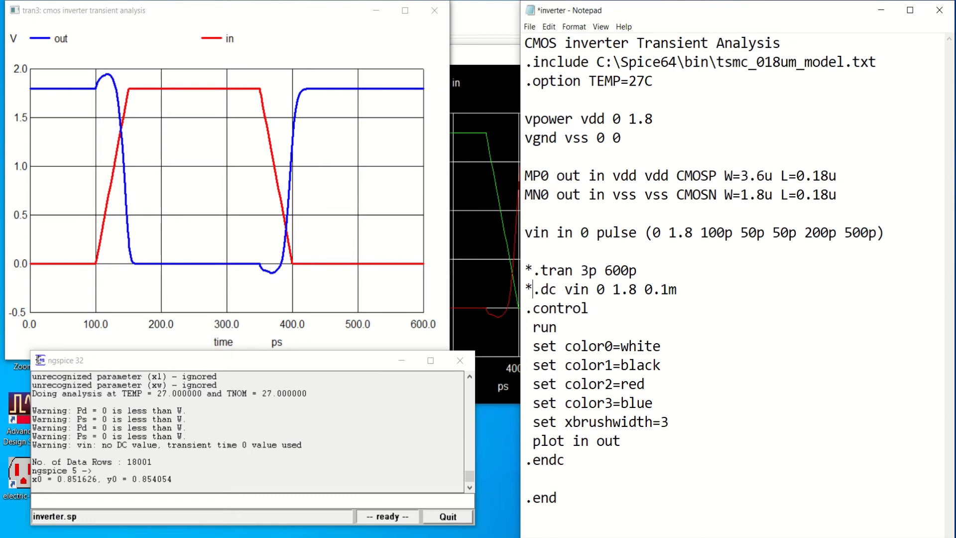
pyautogui.press('Up')
pyautogui.press('BackSpace')
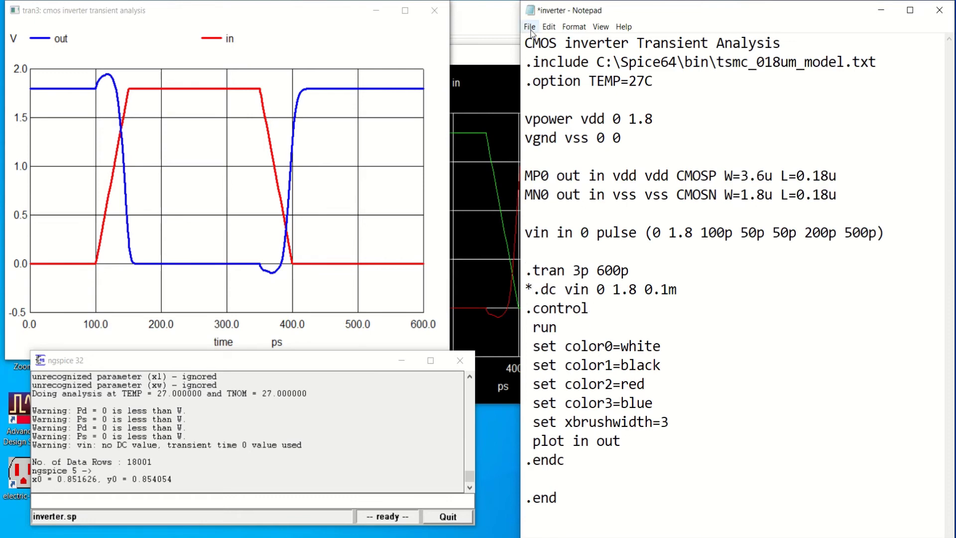
# Save inverter.sp and rerun it from the ngspice console
pyautogui.click(530, 27)
pyautogui.click(553, 82)
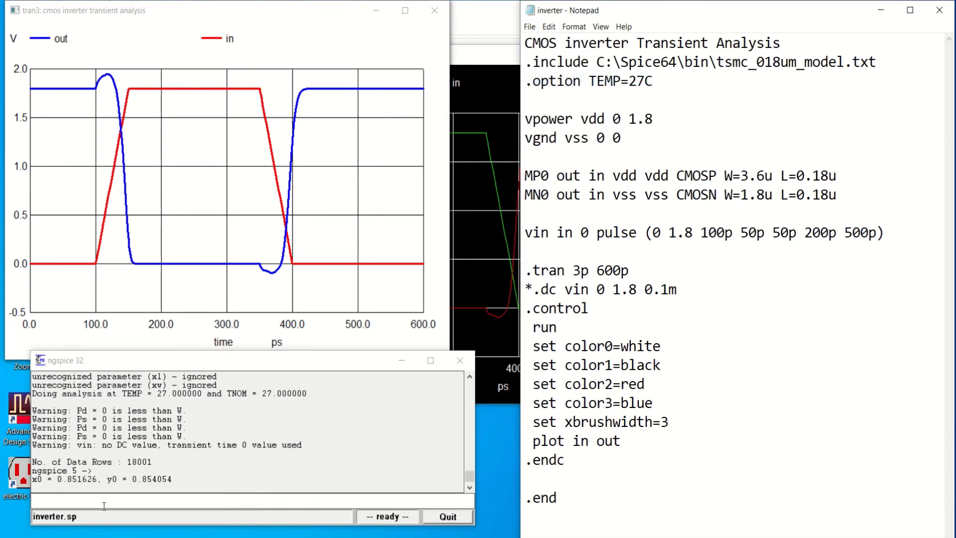
pyautogui.click(106, 503)
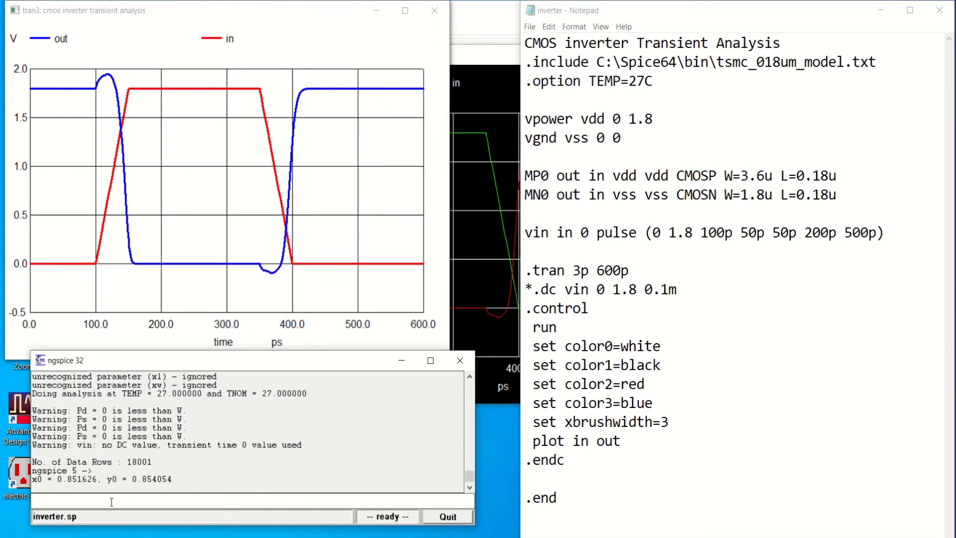
pyautogui.write('source inverter.sp')
pyautogui.press('Return')
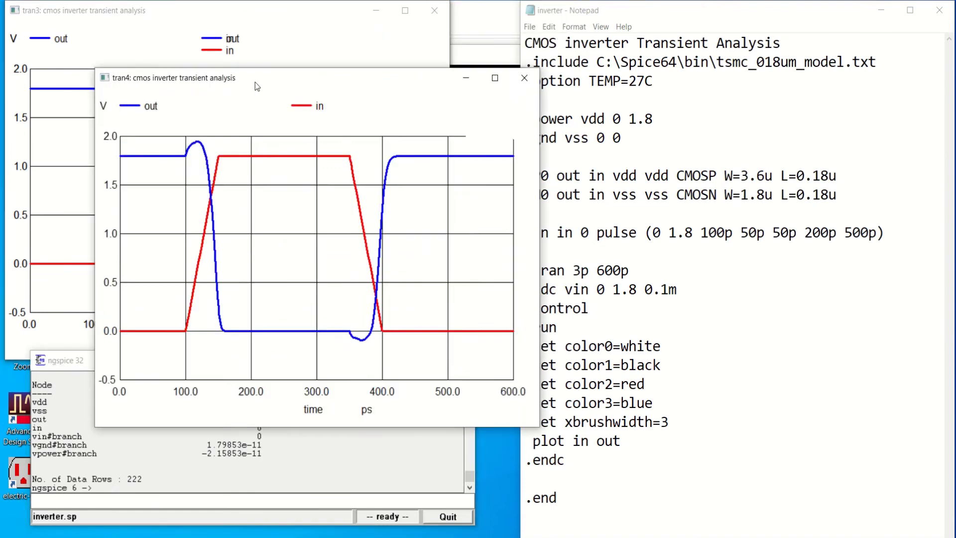
# Move the tran4 in/out plot toward the centre and maximize it
pyautogui.moveTo(148, 10); pyautogui.dragTo(336, 105)
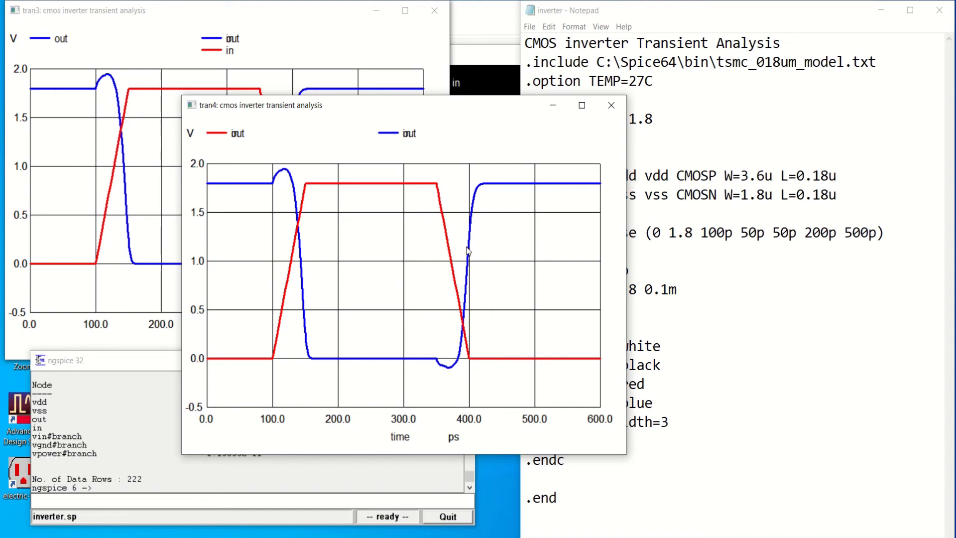
pyautogui.click(582, 105)
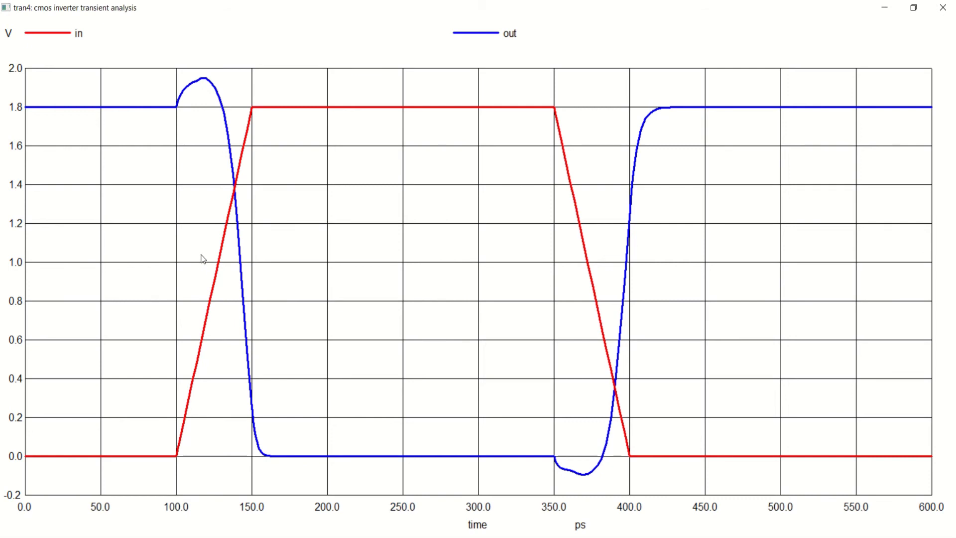
# Try zooms on the first transition around 110–160 ps, then close those zoom windows
pyautogui.moveTo(200, 255); pyautogui.dragTo(265, 273)
pyautogui.moveTo(266, 274); pyautogui.dragTo(265, 273)
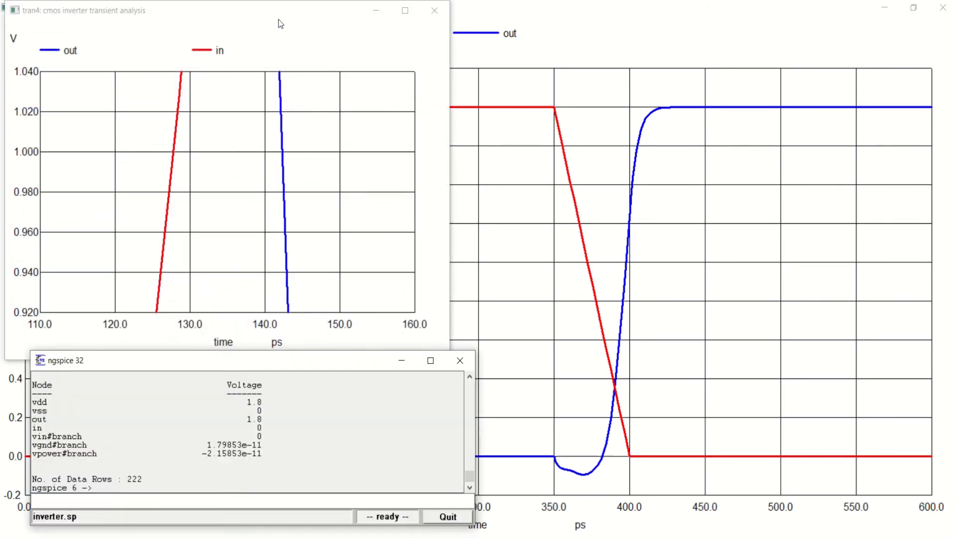
pyautogui.moveTo(264, 12); pyautogui.dragTo(406, 34)
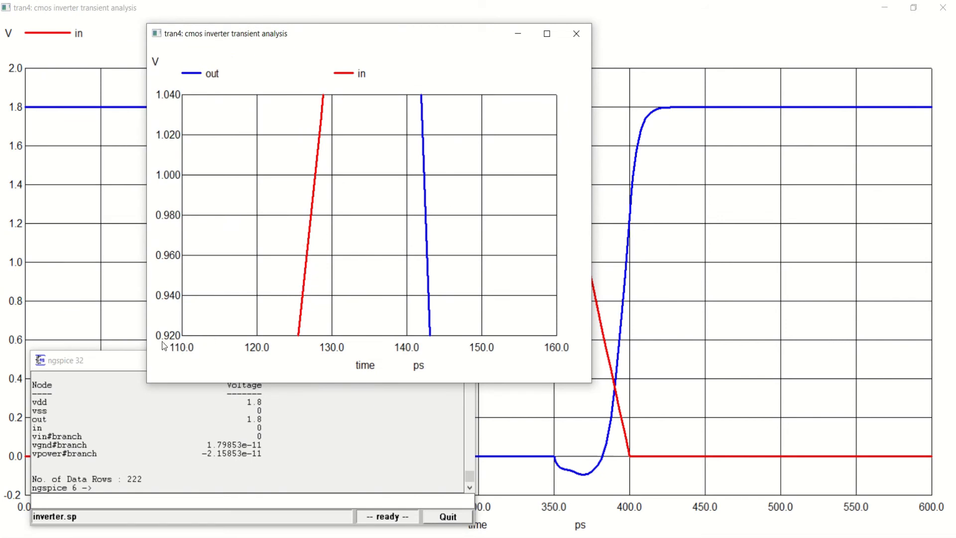
pyautogui.click(575, 37)
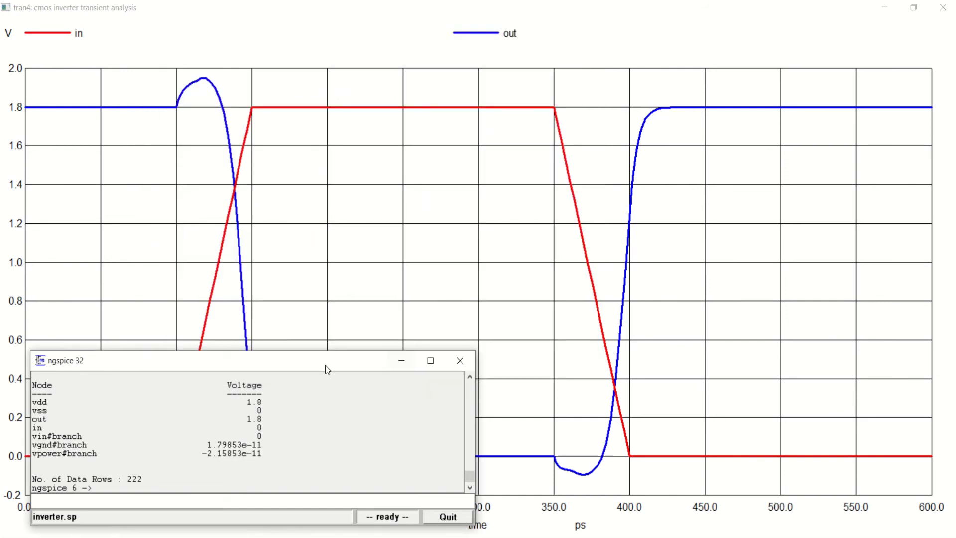
pyautogui.moveTo(326, 369)
pyautogui.mouseDown()
pyautogui.moveTo(760, 325)
pyautogui.moveTo(789, 259)
pyautogui.mouseUp()
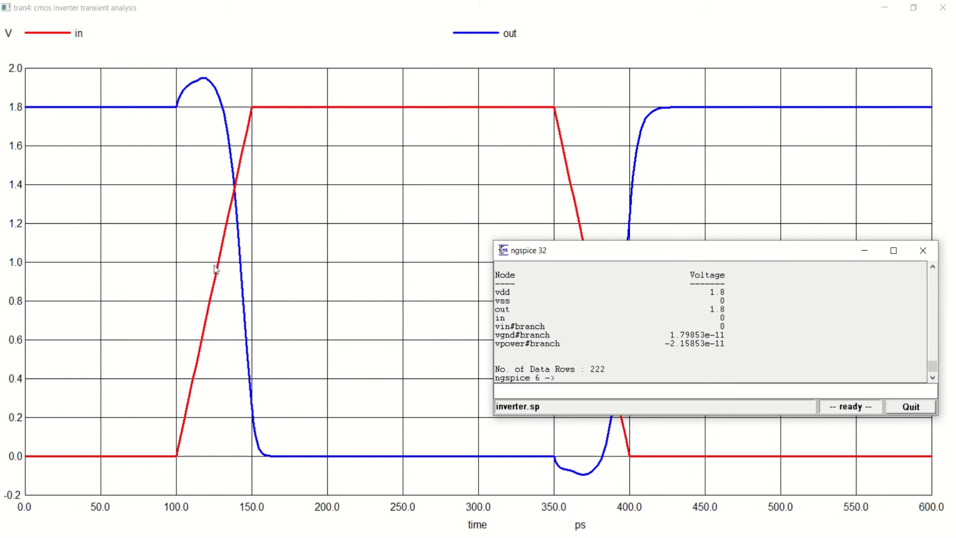
pyautogui.moveTo(217, 269); pyautogui.dragTo(253, 276)
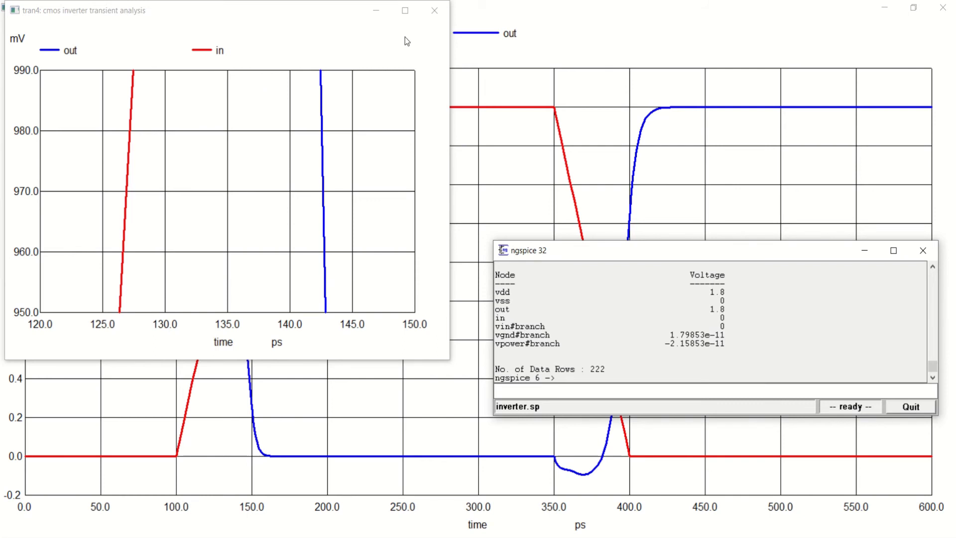
pyautogui.click(433, 11)
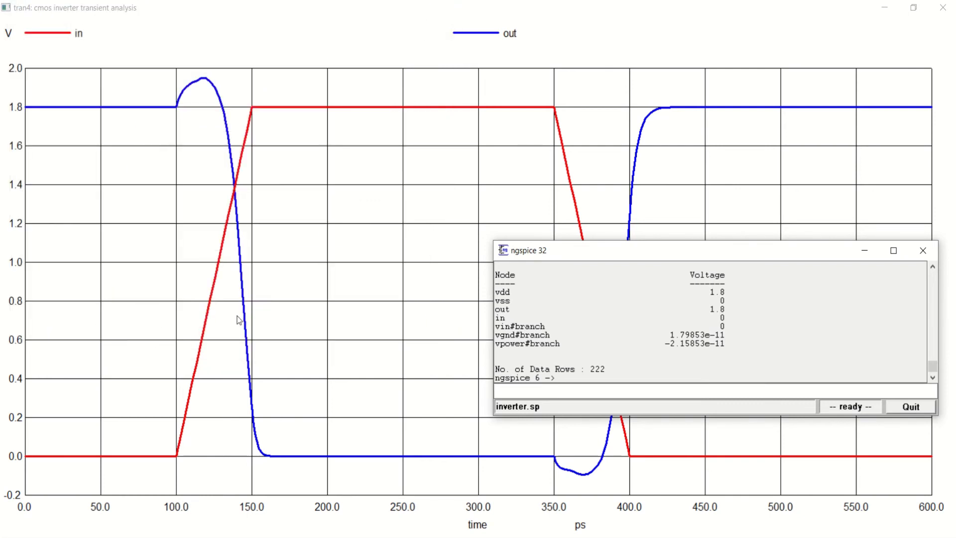
pyautogui.click(205, 260)
# Zoom to 110–170 ps and read the 0.9 V crossings: in 1.25e-10 s, out 1.43235e-10 s
pyautogui.moveTo(200, 254); pyautogui.dragTo(277, 282)
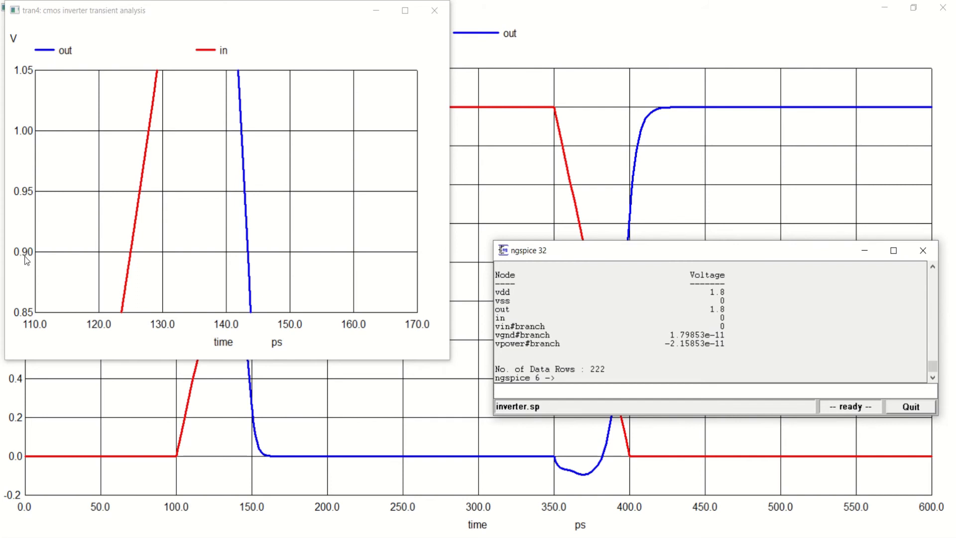
pyautogui.click(131, 258)
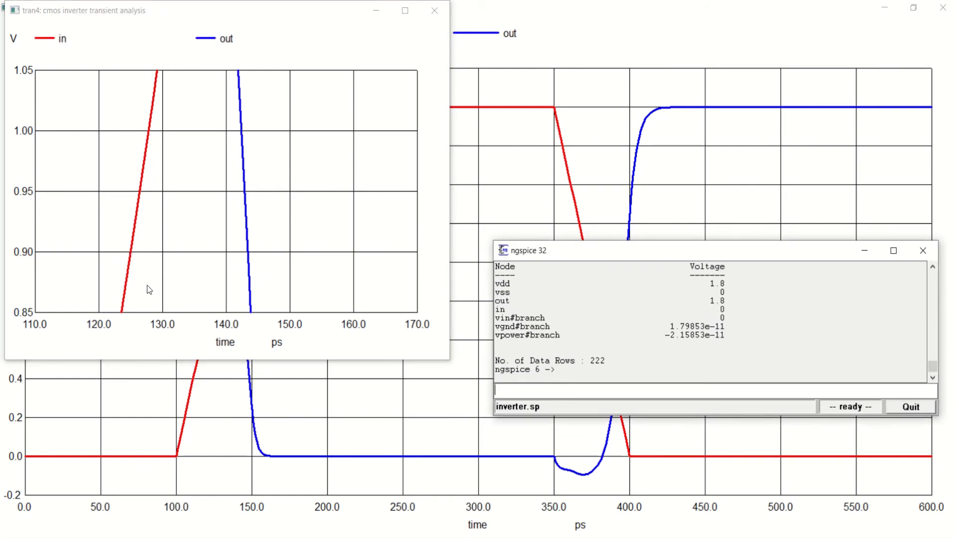
pyautogui.moveTo(130, 253); pyautogui.dragTo(130, 253)
pyautogui.click(130, 251)
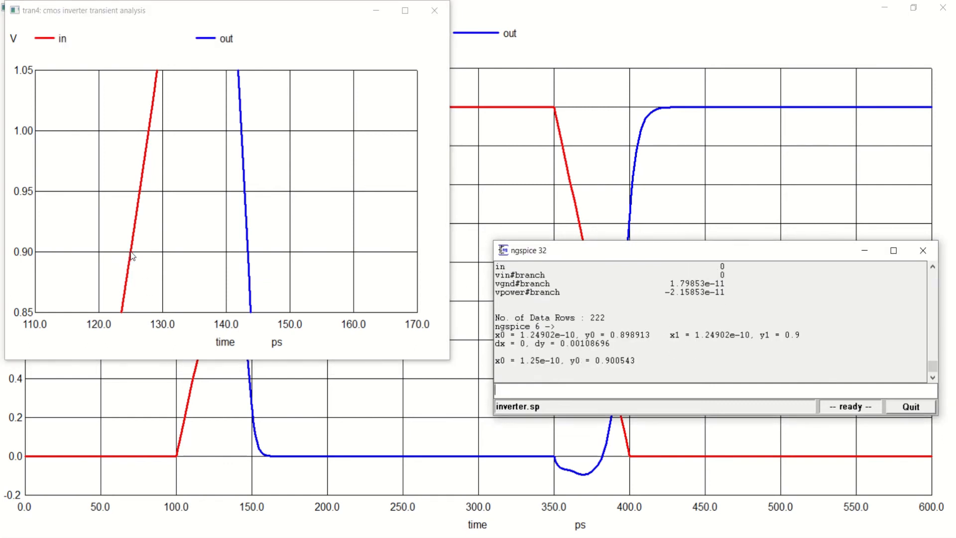
pyautogui.moveTo(521, 361); pyautogui.dragTo(557, 361)
pyautogui.click(531, 371)
pyautogui.click(249, 257)
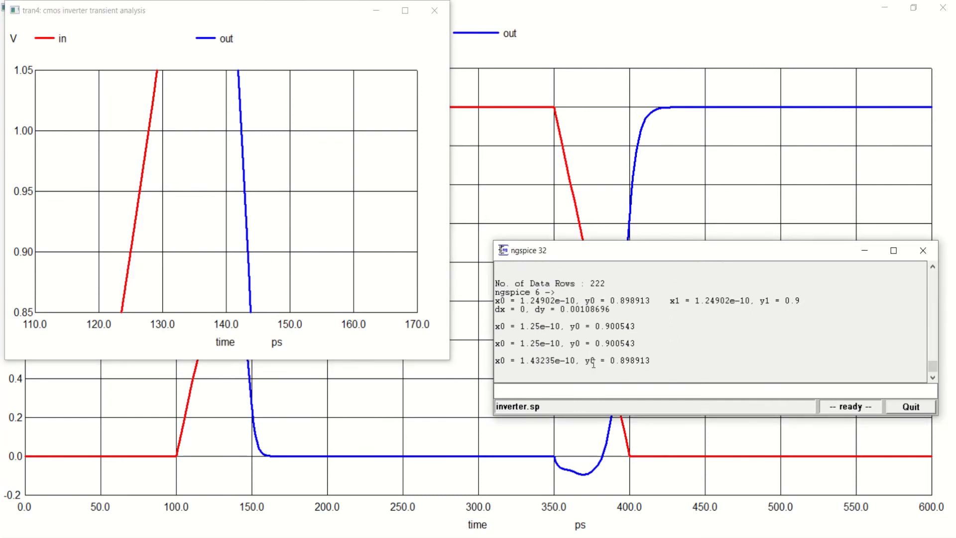
pyautogui.moveTo(521, 343); pyautogui.dragTo(636, 344)
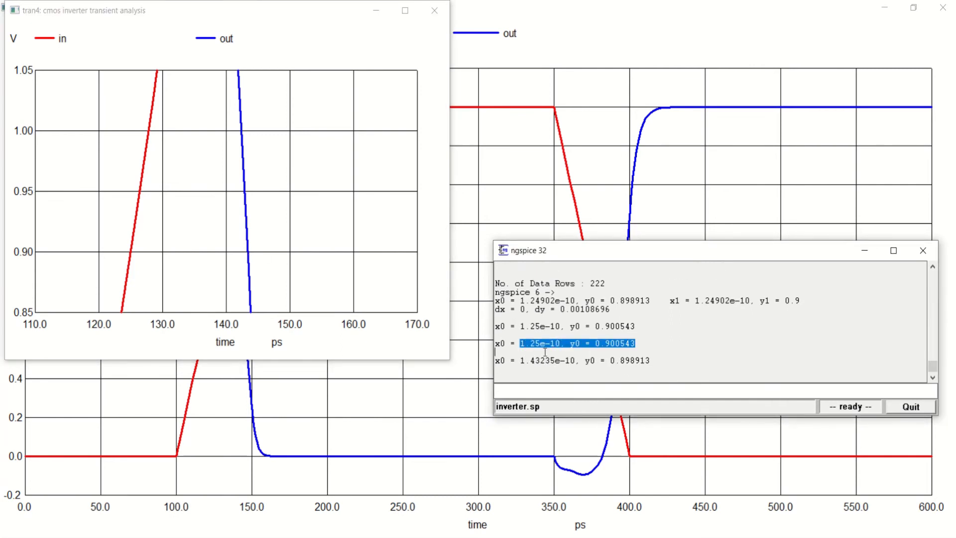
pyautogui.click(559, 364)
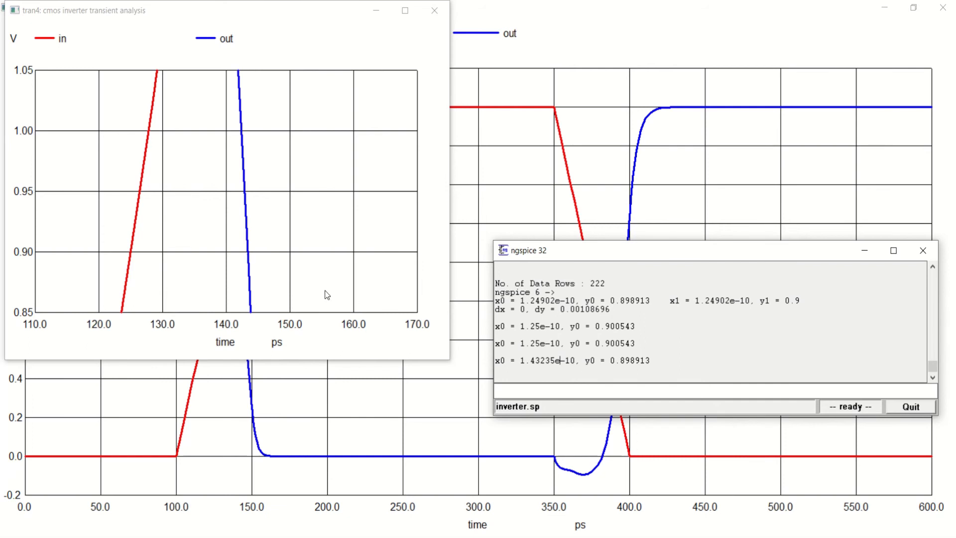
# Close the first-transition zoom and zoom into the second transition
pyautogui.click(435, 12)
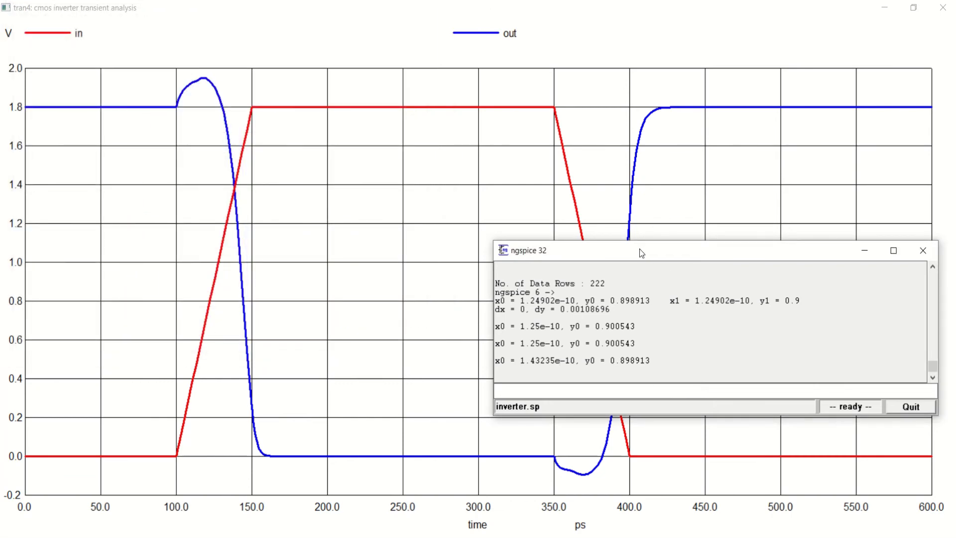
pyautogui.moveTo(640, 248); pyautogui.dragTo(161, 183)
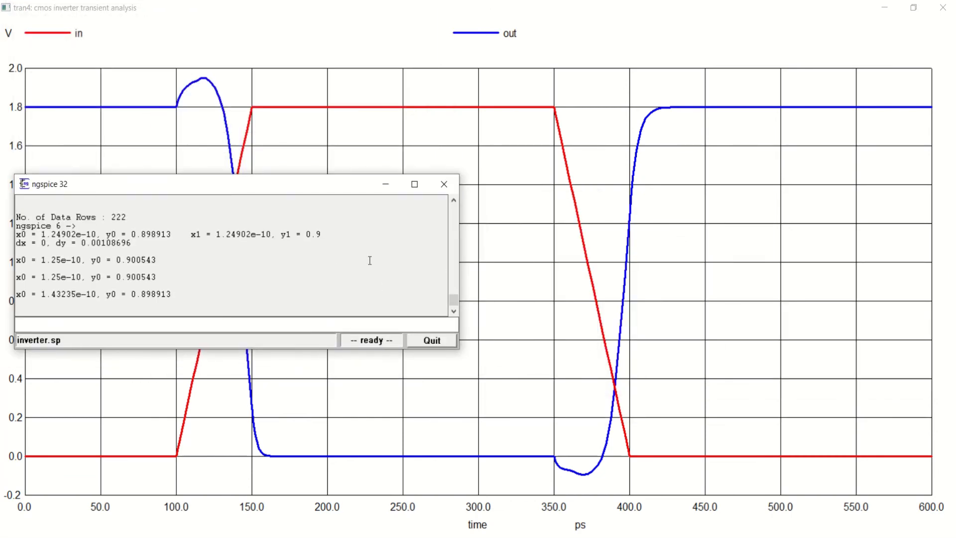
pyautogui.moveTo(318, 195); pyautogui.dragTo(367, 386)
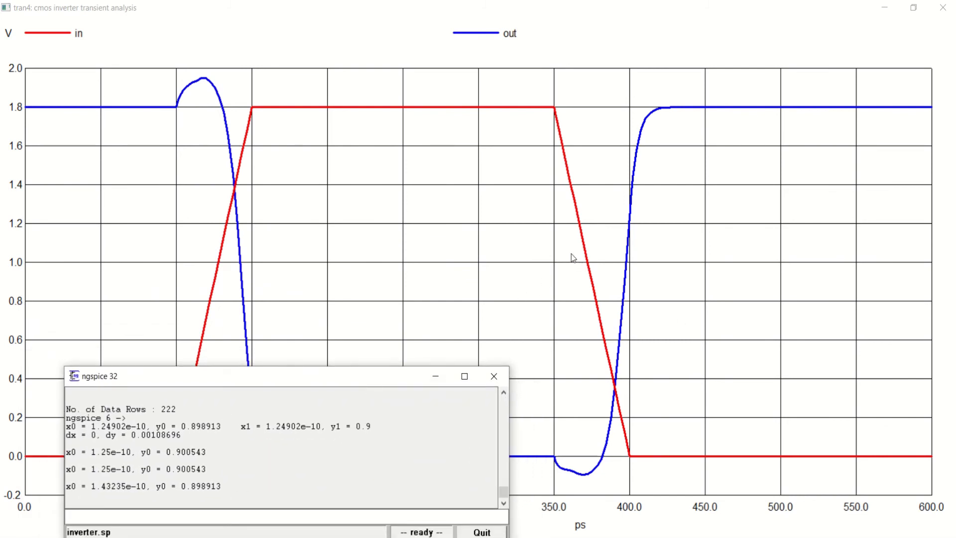
pyautogui.moveTo(569, 254); pyautogui.dragTo(652, 285)
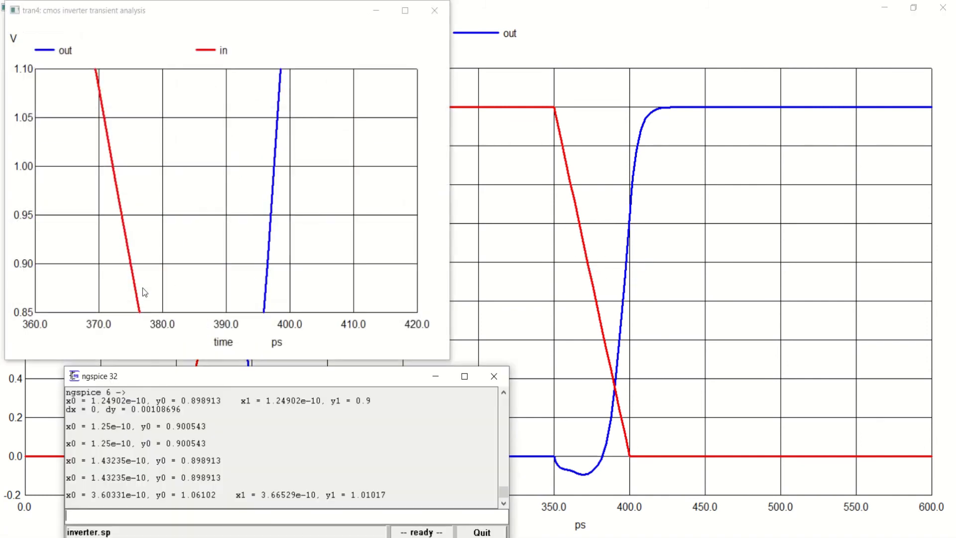
pyautogui.moveTo(268, 377)
pyautogui.mouseDown()
pyautogui.moveTo(683, 139)
pyautogui.moveTo(667, 144)
pyautogui.mouseUp()
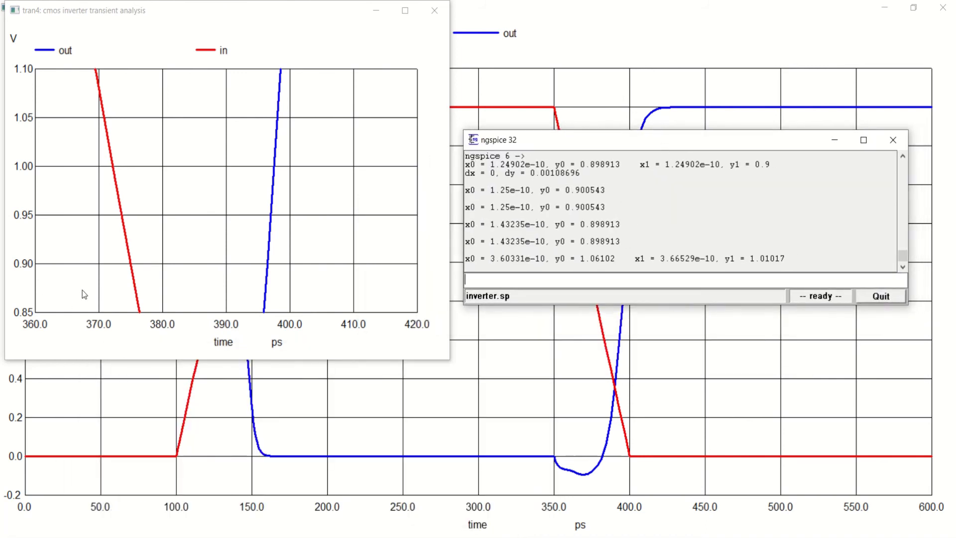
# Read the second-edge 0.9 V crossings: in at 3.75e-10 s, out at 3.96569e-10 s
pyautogui.click(131, 268)
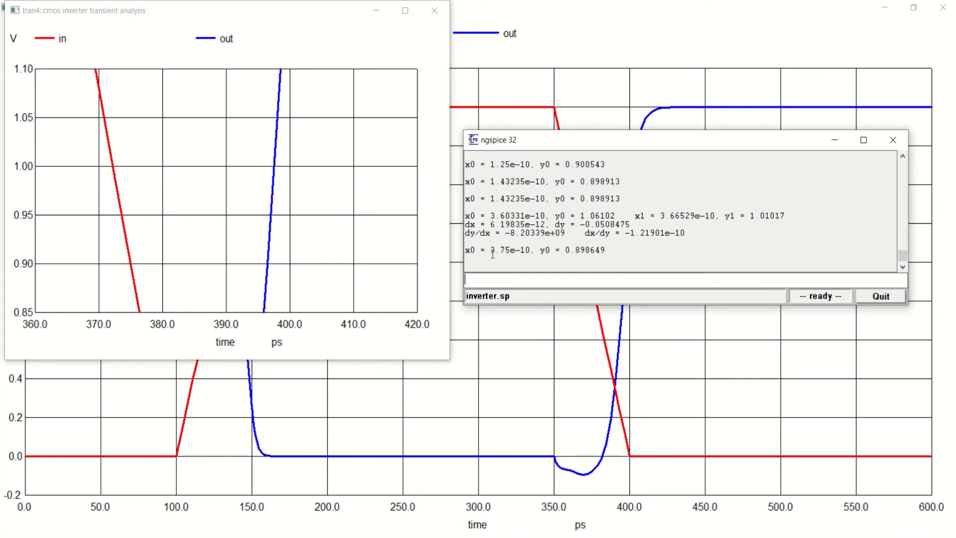
pyautogui.moveTo(490, 251); pyautogui.dragTo(531, 251)
pyautogui.click(269, 268)
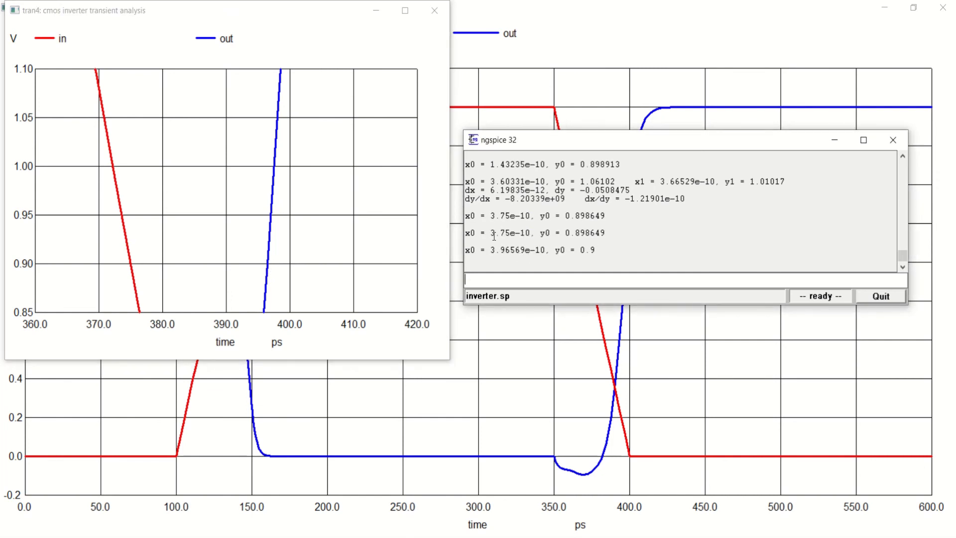
pyautogui.moveTo(490, 232); pyautogui.dragTo(540, 233)
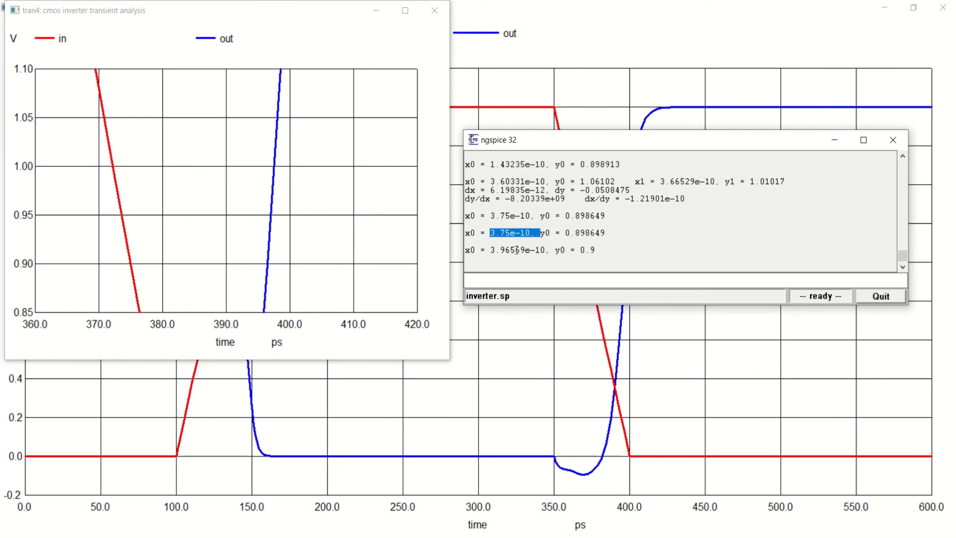
pyautogui.moveTo(489, 250); pyautogui.dragTo(549, 250)
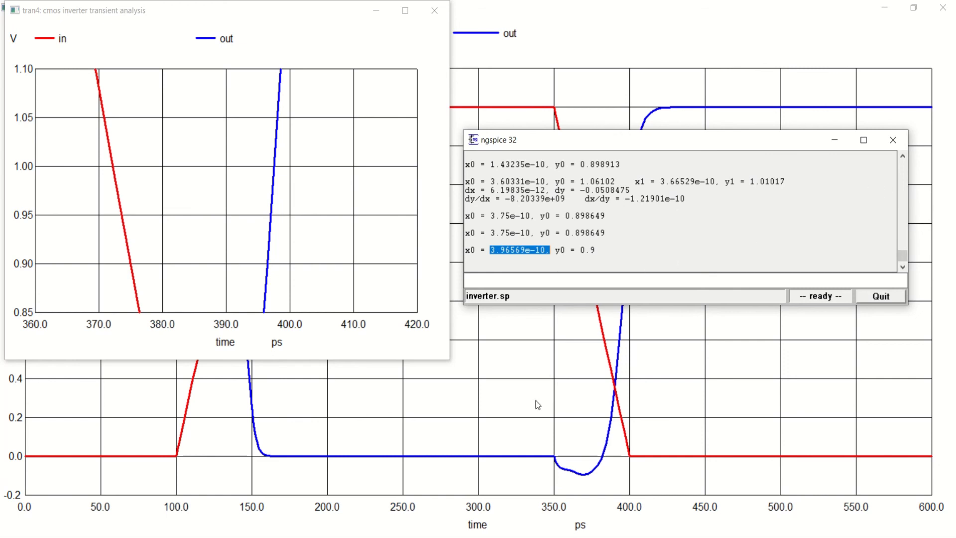
# Shrink the full waveform plot and move the console and plot aside to uncover the netlist
pyautogui.click(533, 419)
pyautogui.click(911, 10)
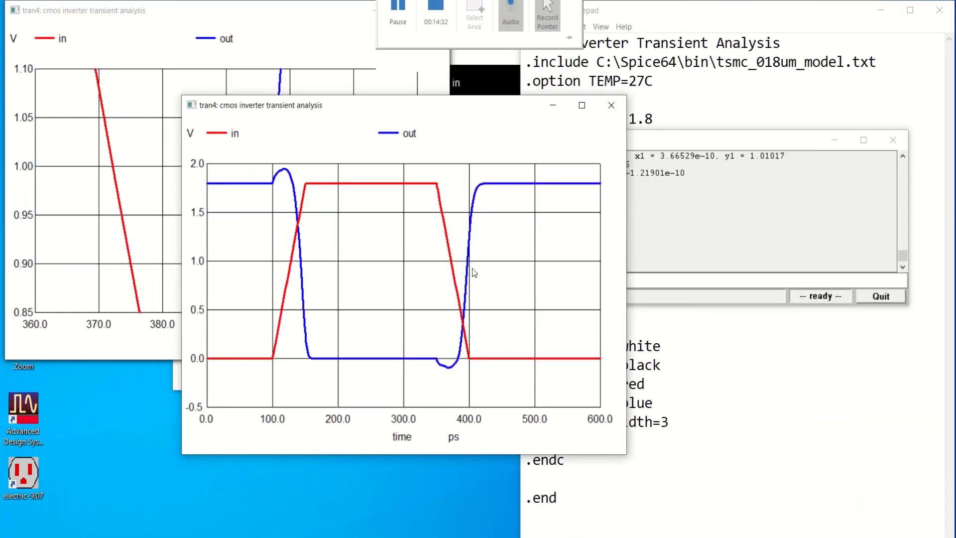
pyautogui.moveTo(747, 144); pyautogui.dragTo(377, 211)
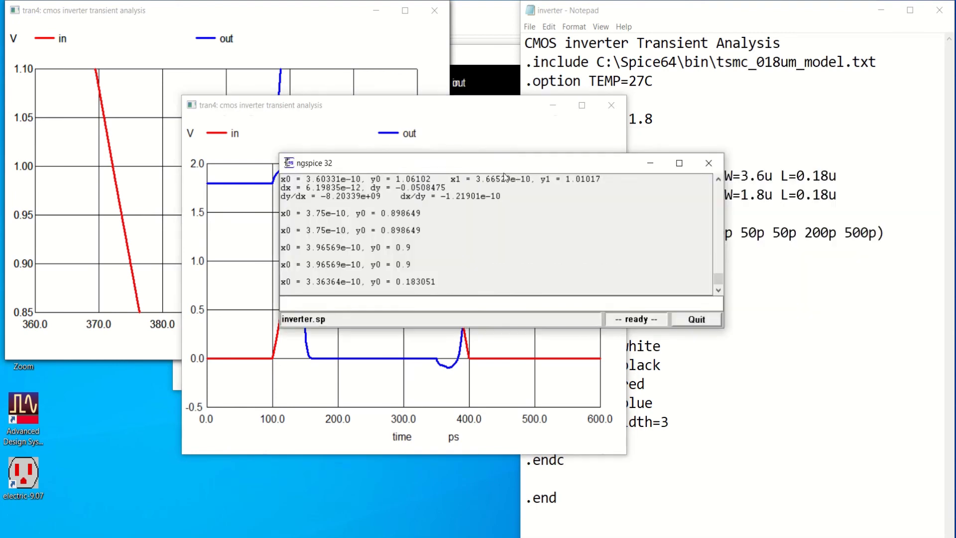
pyautogui.moveTo(425, 109); pyautogui.dragTo(301, 106)
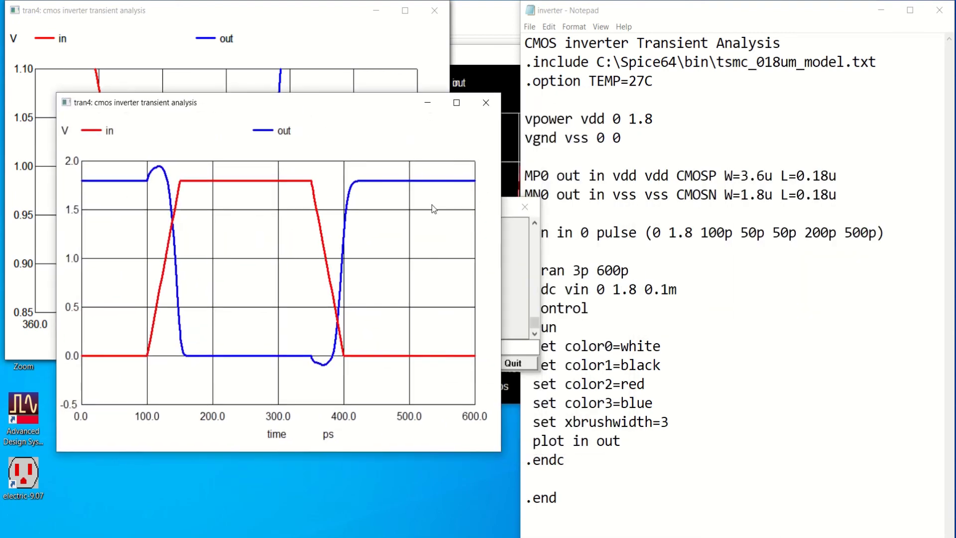
# Add a 'plot i(vpower)' line below 'plot in out' and save the netlist
pyautogui.click(635, 438)
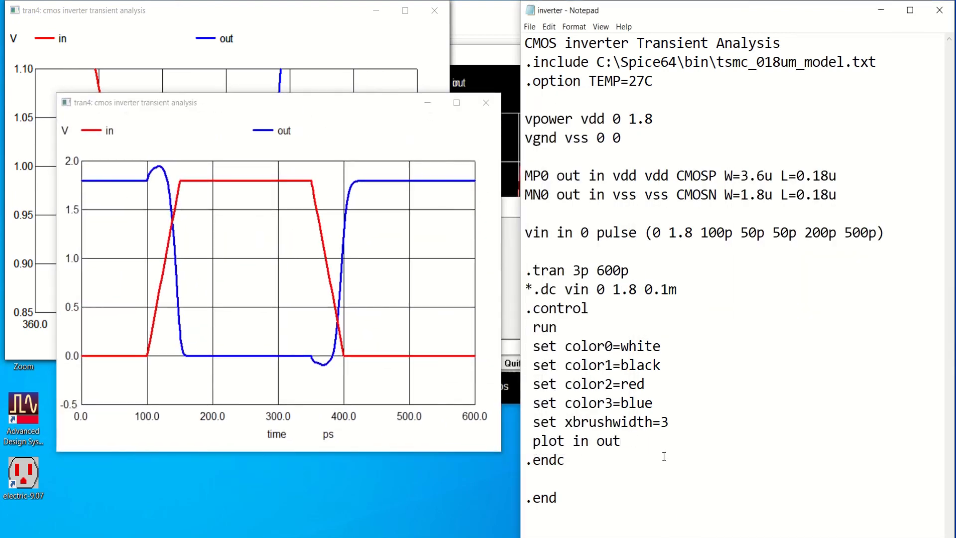
pyautogui.press('Return')
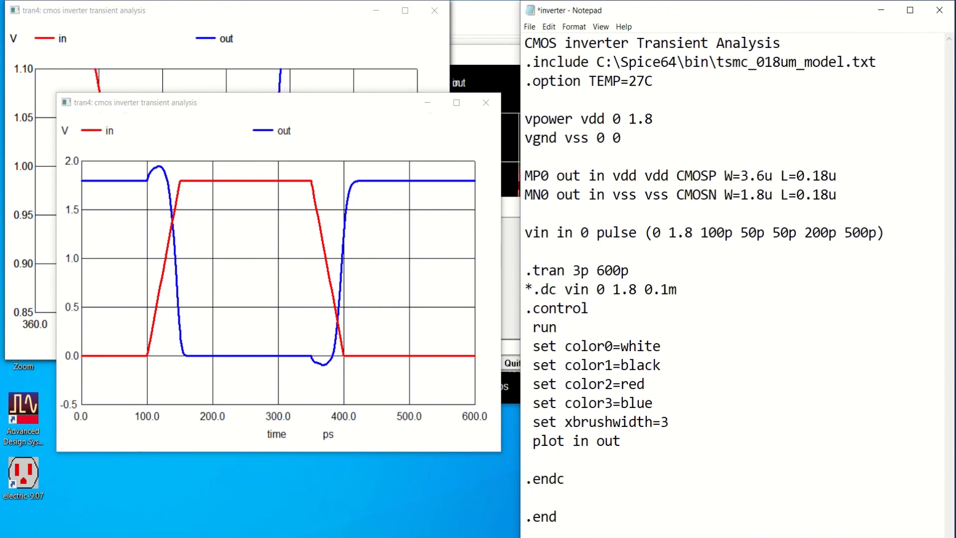
pyautogui.write('plot ')
pyautogui.write('i')
pyautogui.write('(vpo')
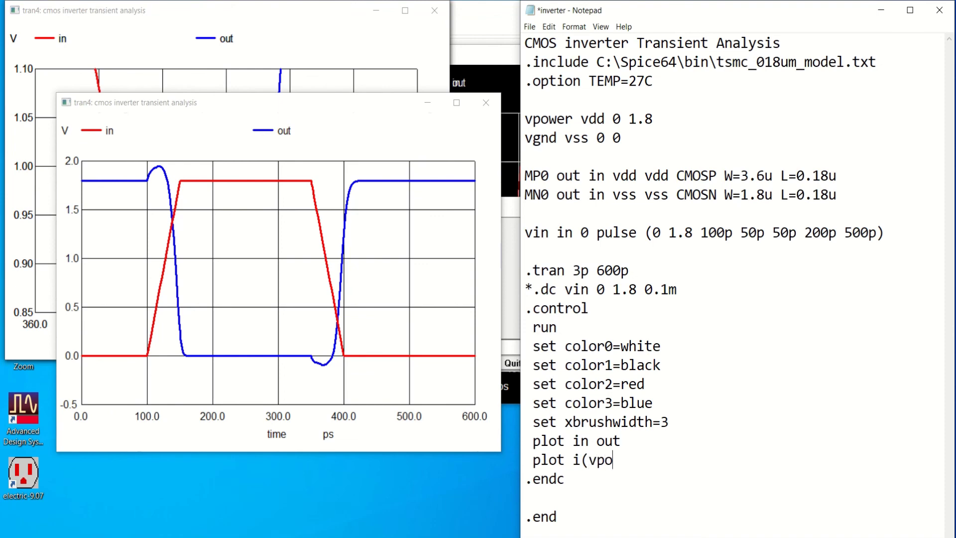
pyautogui.write('wer')
pyautogui.write(')')
pyautogui.click(531, 28)
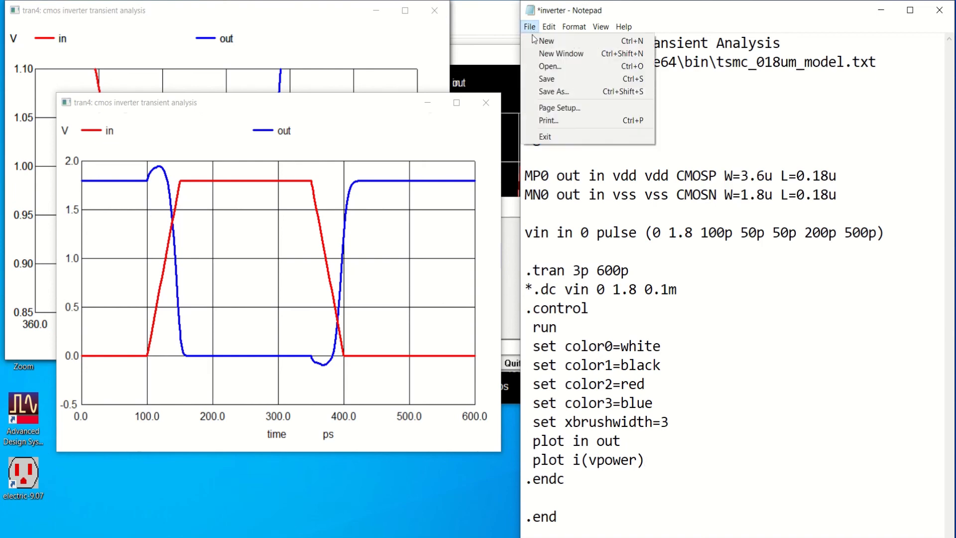
pyautogui.click(551, 77)
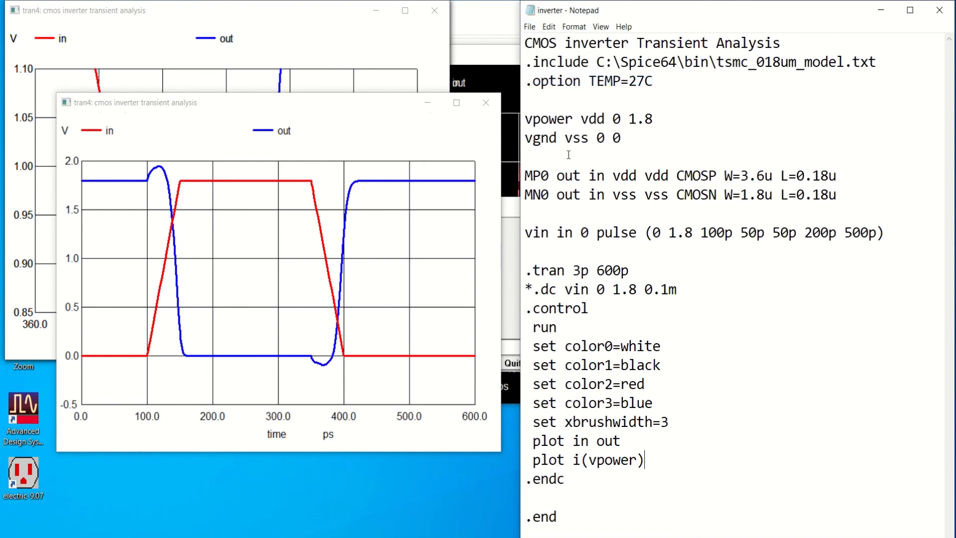
# Rerun inverter.sp via source, then separate the console and i(vpower) plot windows
pyautogui.click(514, 266)
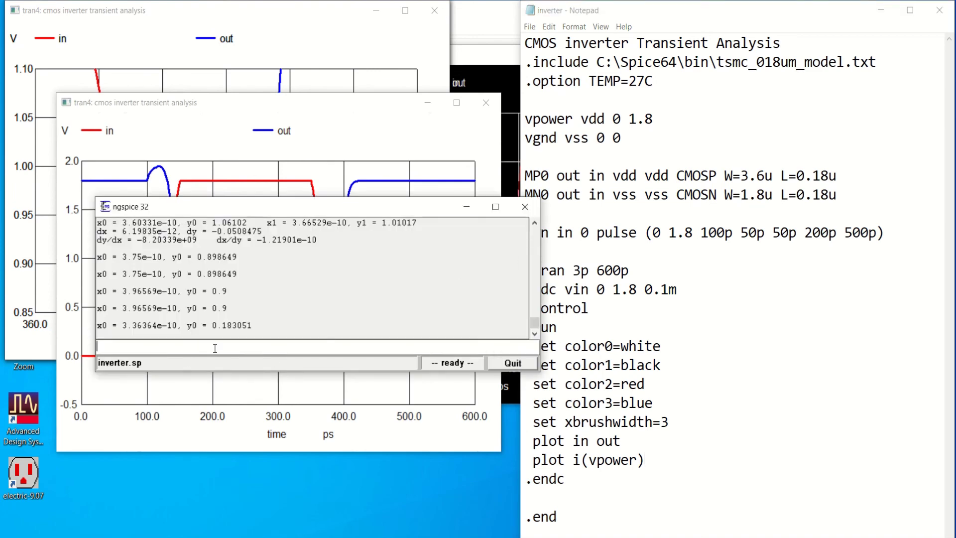
pyautogui.write('source inverter.sp')
pyautogui.press('Return')
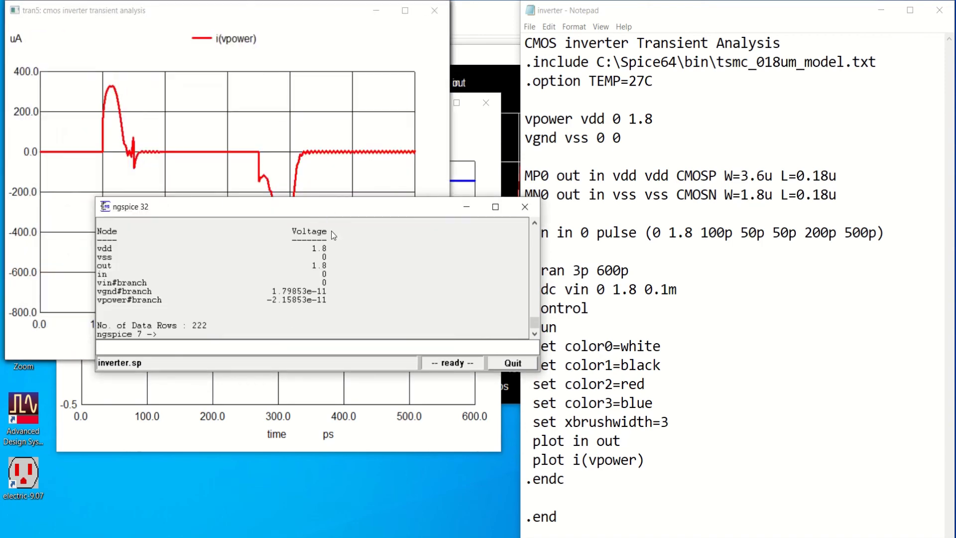
pyautogui.moveTo(325, 207); pyautogui.dragTo(250, 378)
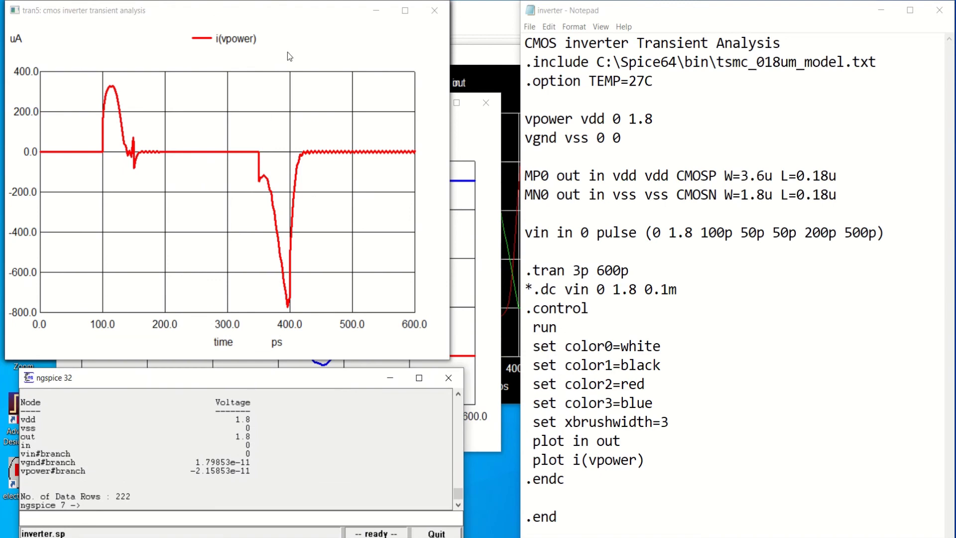
pyautogui.moveTo(243, 16)
pyautogui.mouseDown()
pyautogui.moveTo(326, 79)
pyautogui.moveTo(315, 84)
pyautogui.mouseUp()
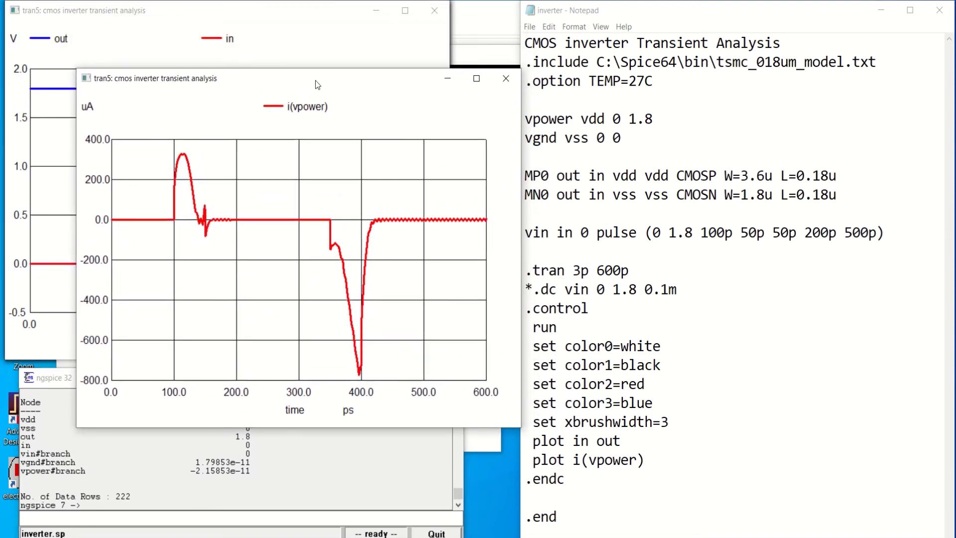
# Mark the positive supply-current peak, 0.000331148 A at 1.15e-10 s, and select its value
pyautogui.click(184, 156)
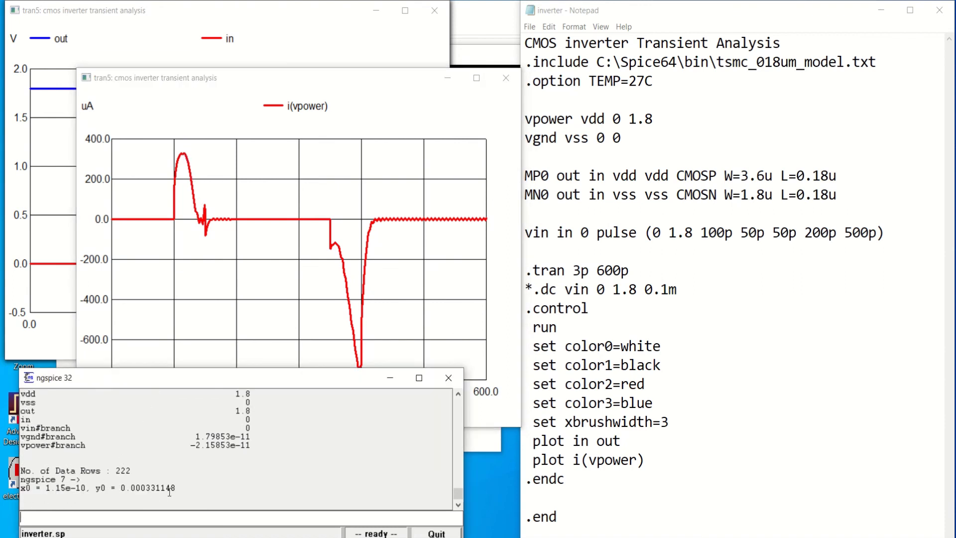
pyautogui.moveTo(177, 489); pyautogui.dragTo(126, 489)
pyautogui.doubleClick(131, 489)
pyautogui.click(191, 481)
# Mark the negative current trough, -0.000783607 A at 3.96e-10 s
pyautogui.moveTo(348, 78); pyautogui.dragTo(344, 39)
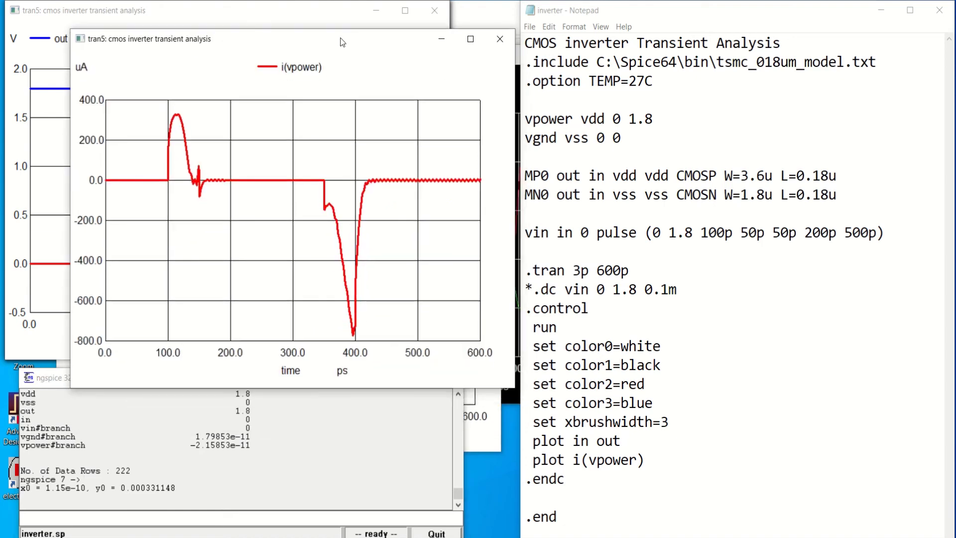
pyautogui.click(355, 338)
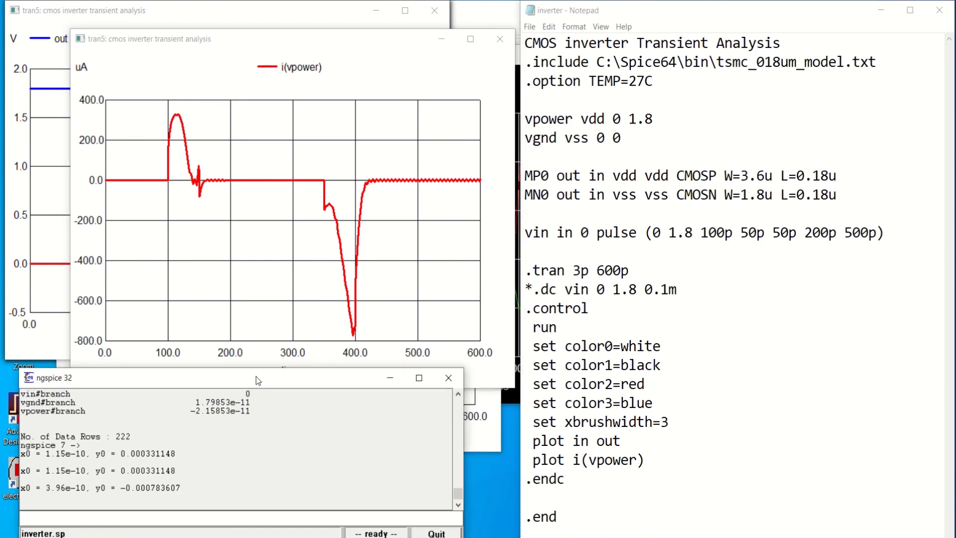
pyautogui.click(352, 337)
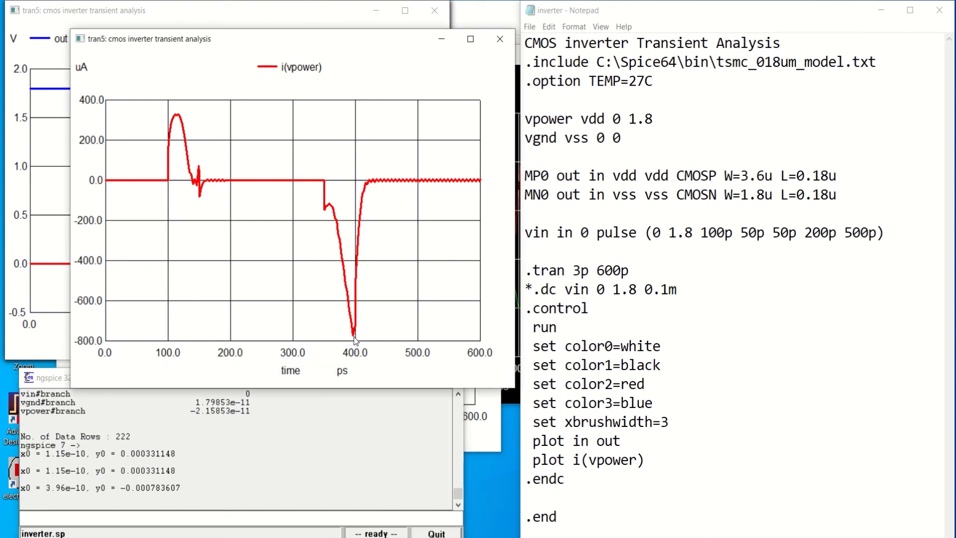